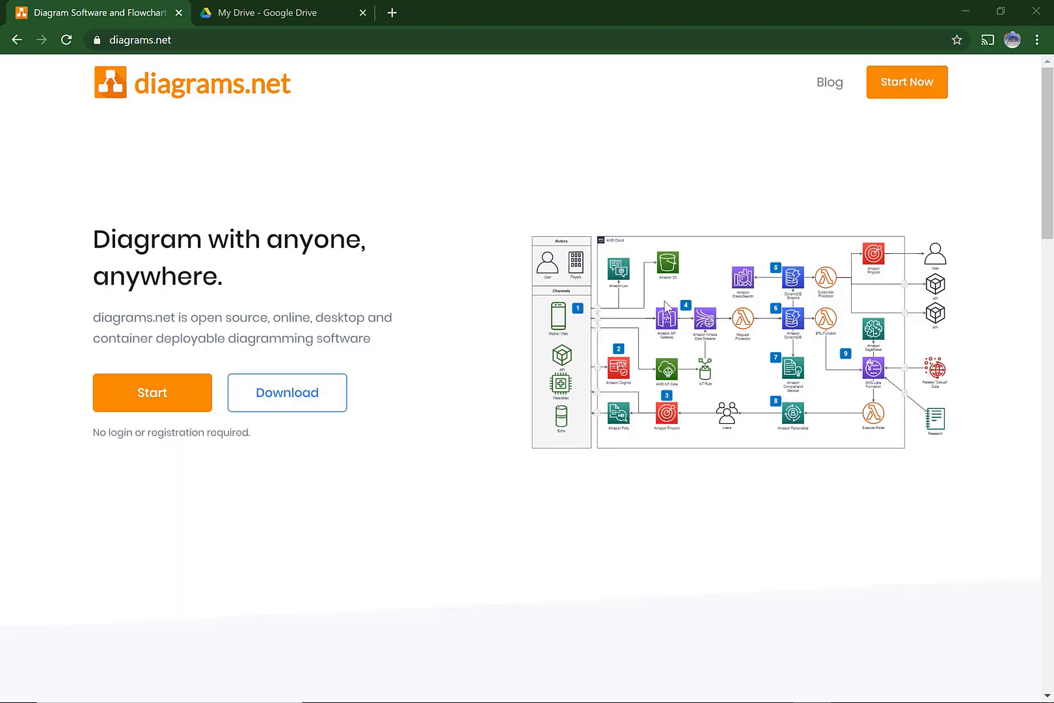
Launch the diagrams.net online editor in a new browser tab.
{"action": "left_click", "coordinate": [183, 398]}
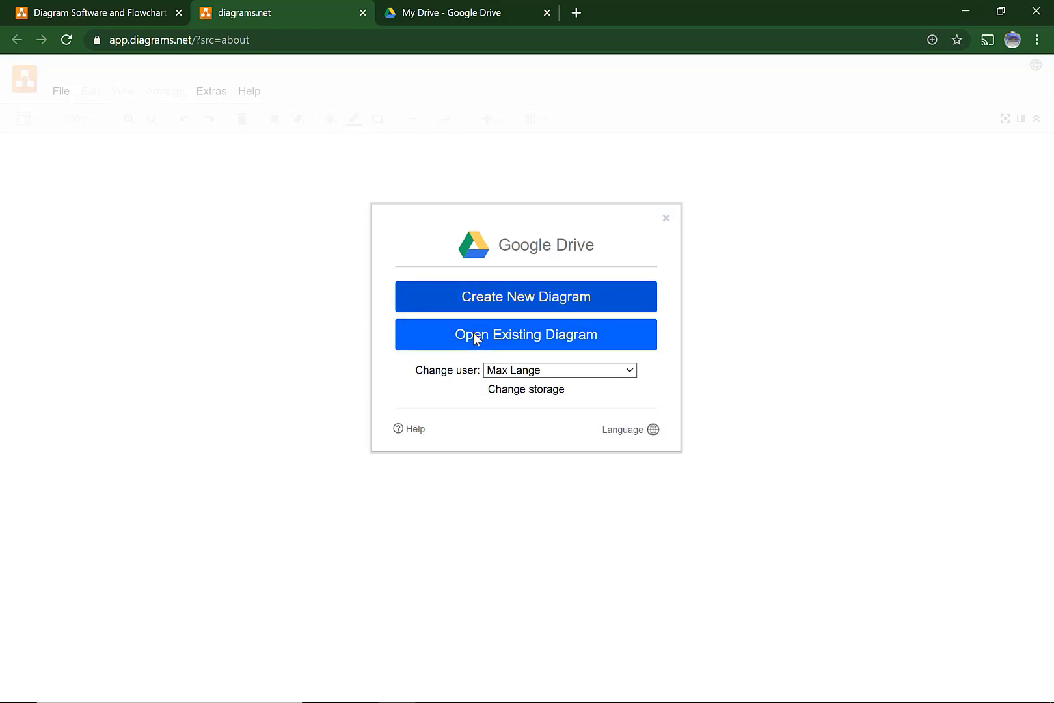
Create a new Blank Diagram named My_Test on Google Drive.
{"action": "left_click", "coordinate": [483, 297]}
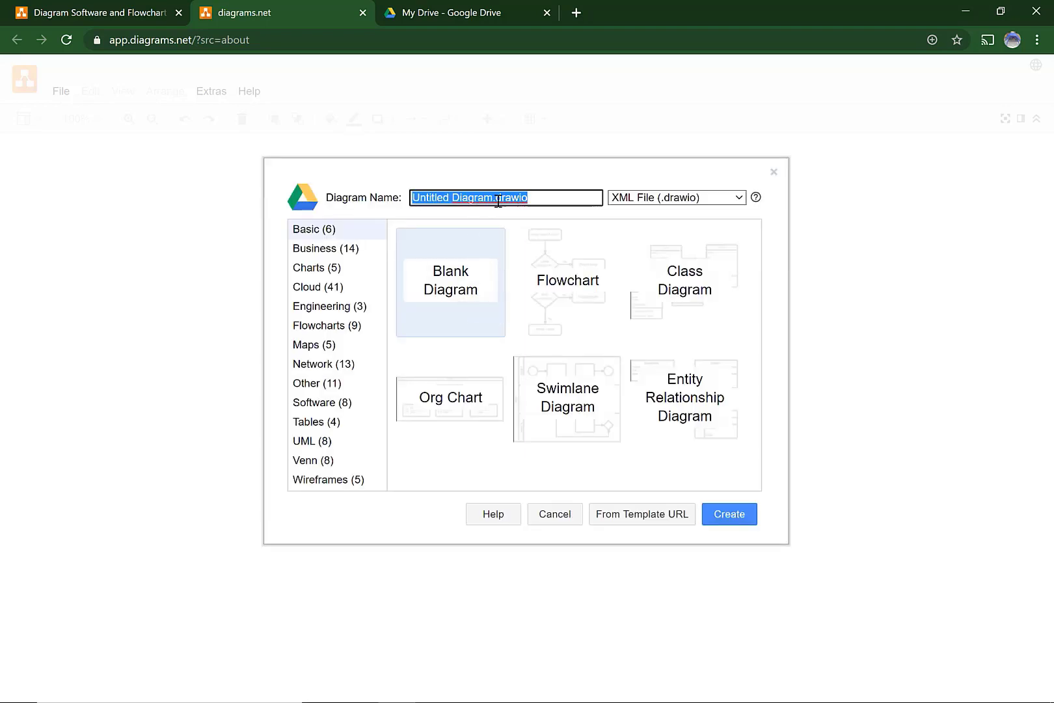
{"action": "left_click", "coordinate": [493, 201]}
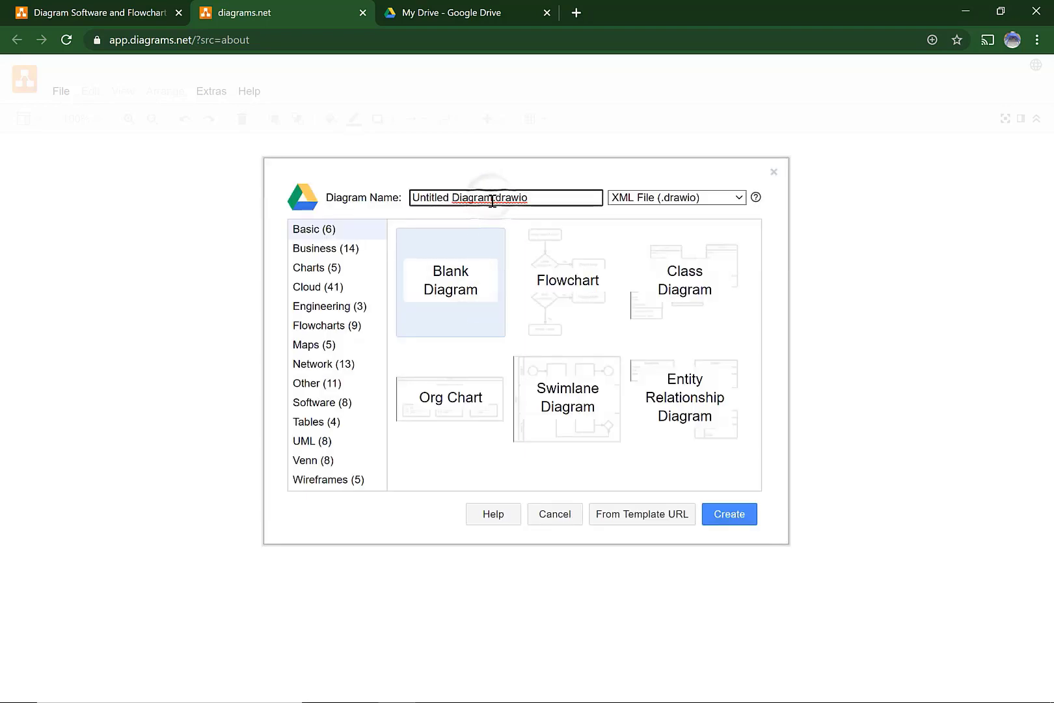
{"action": "left_click_drag", "start_coordinate": [493, 201], "coordinate": [392, 193]}
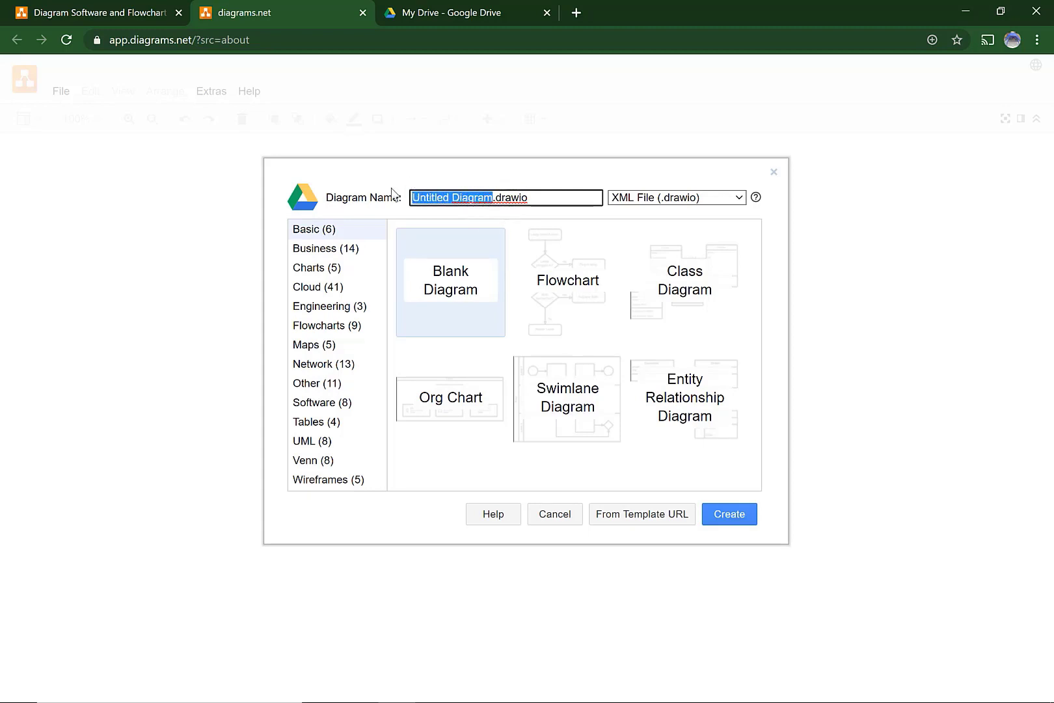
{"action": "key", "text": "BackSpace"}
{"action": "type", "text": "M"}
{"action": "type", "text": "y"}
{"action": "type", "text": "_"}
{"action": "type", "text": "Tes"}
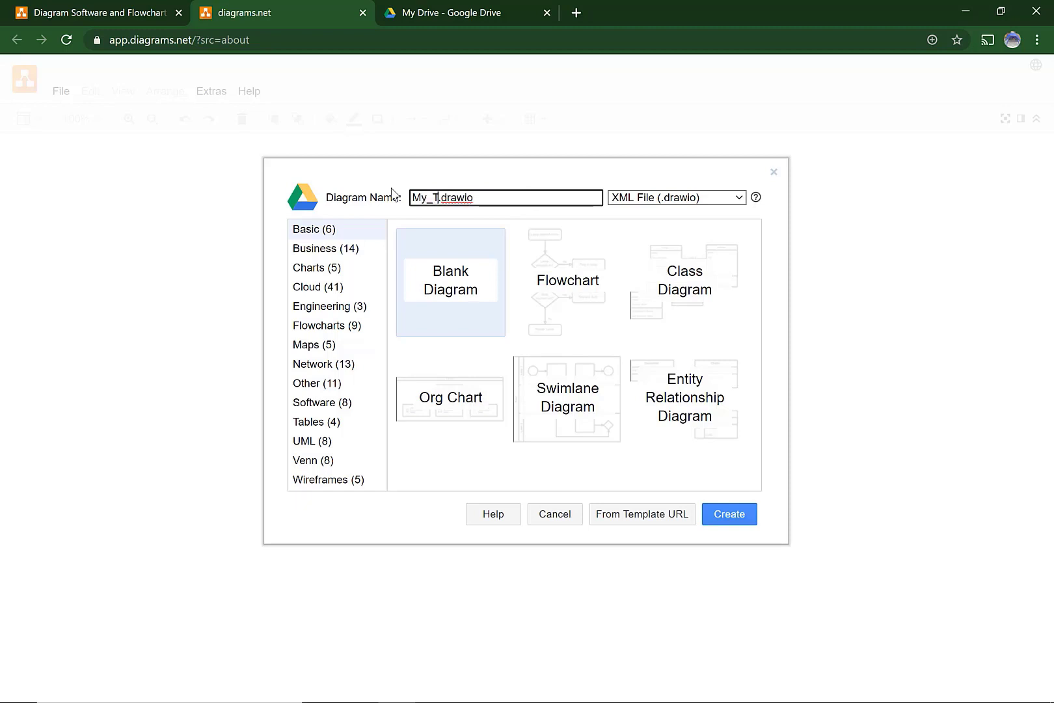
{"action": "type", "text": "t"}
{"action": "left_click", "coordinate": [463, 299]}
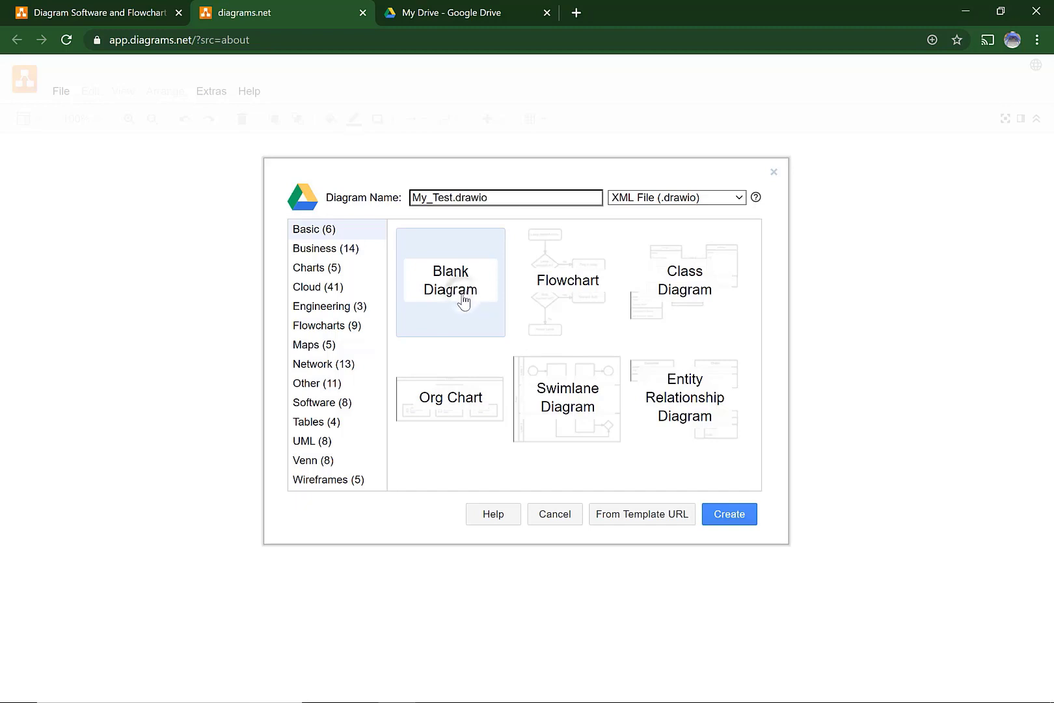
{"action": "left_click", "coordinate": [728, 516]}
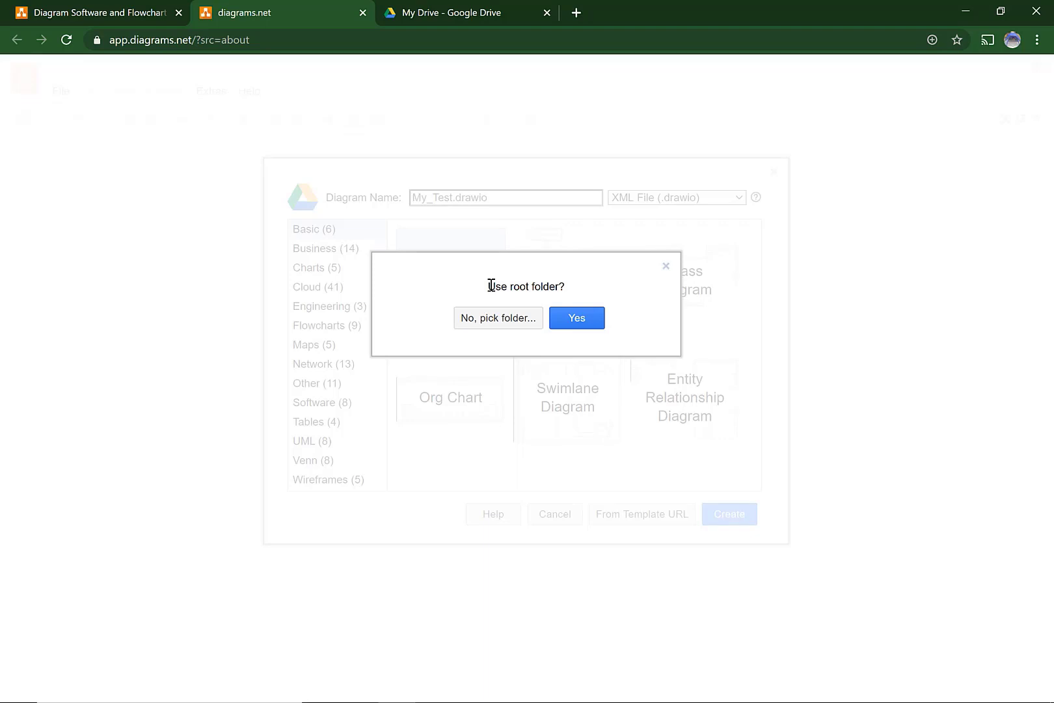
Save the diagram in the Drive root folder and show only the Flowchart shape palette.
{"action": "left_click", "coordinate": [577, 319]}
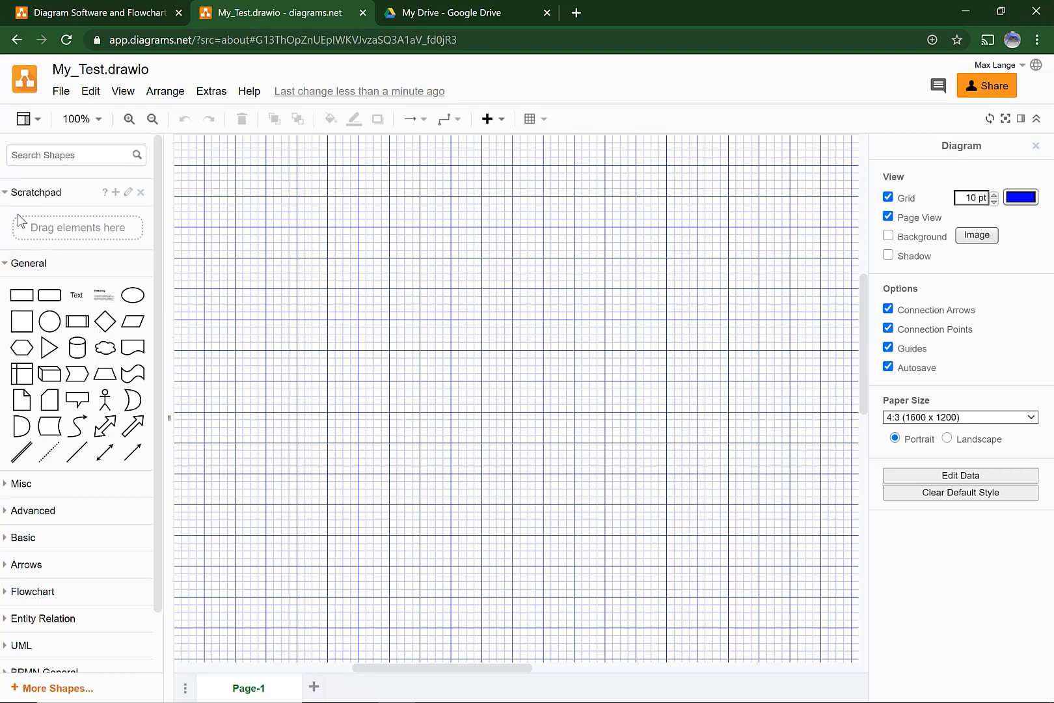
{"action": "left_click", "coordinate": [8, 196]}
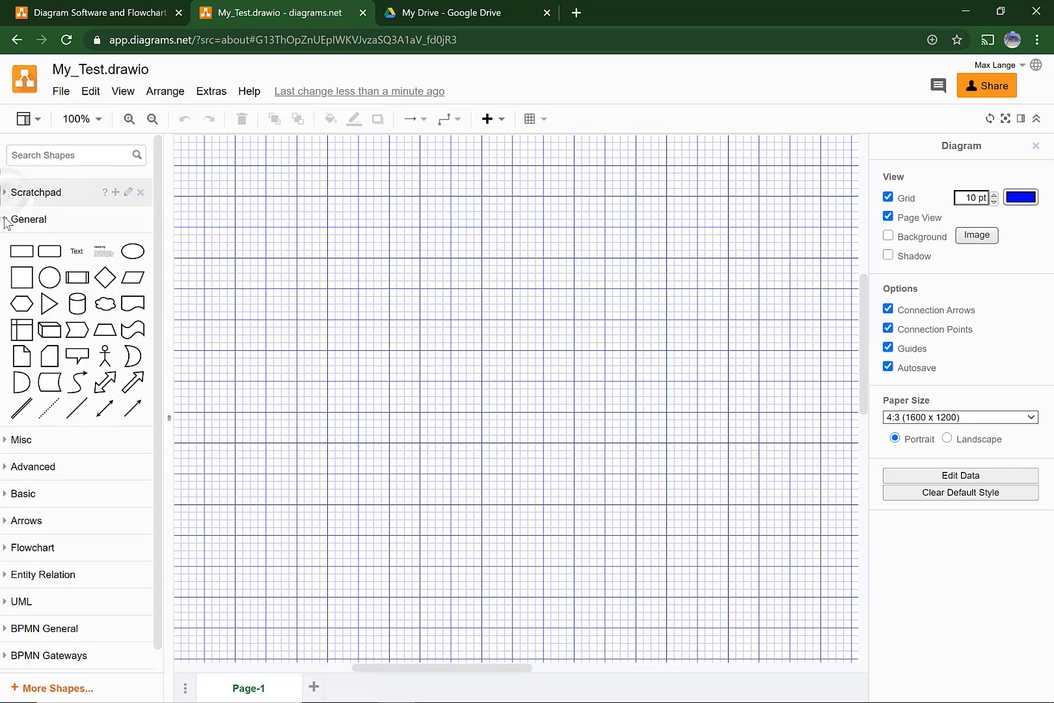
{"action": "left_click", "coordinate": [6, 222]}
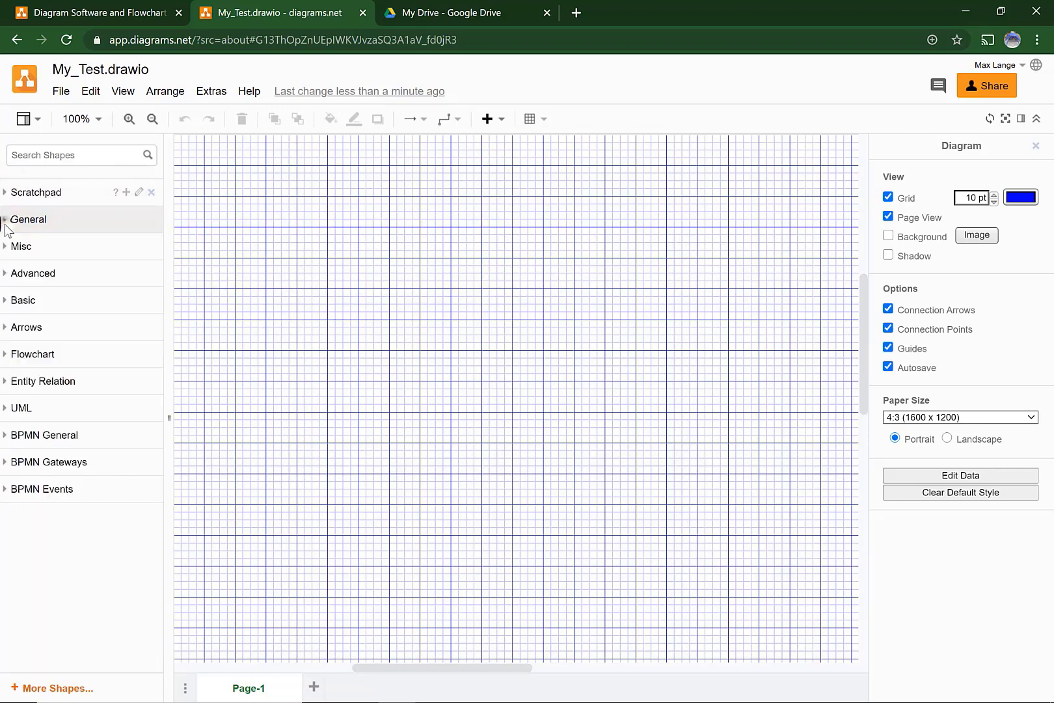
{"action": "left_click", "coordinate": [5, 358]}
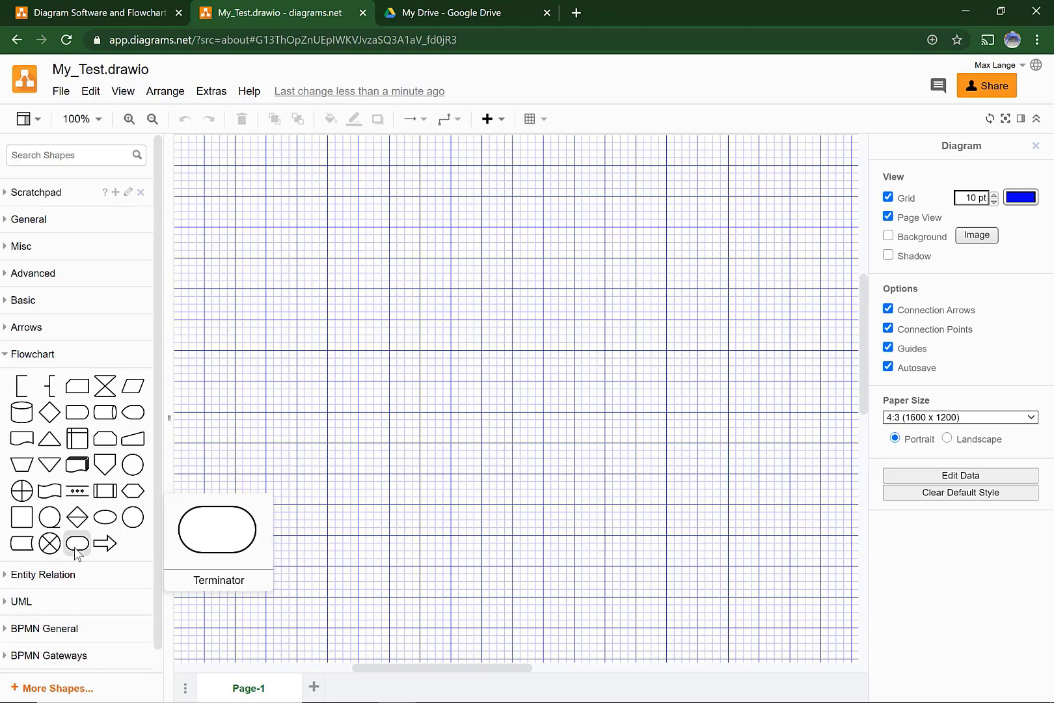
Drop a Terminator shape near the top of the page and label it Start.
{"action": "left_click_drag", "start_coordinate": [78, 548], "coordinate": [475, 231]}
{"action": "double_click", "coordinate": [497, 245]}
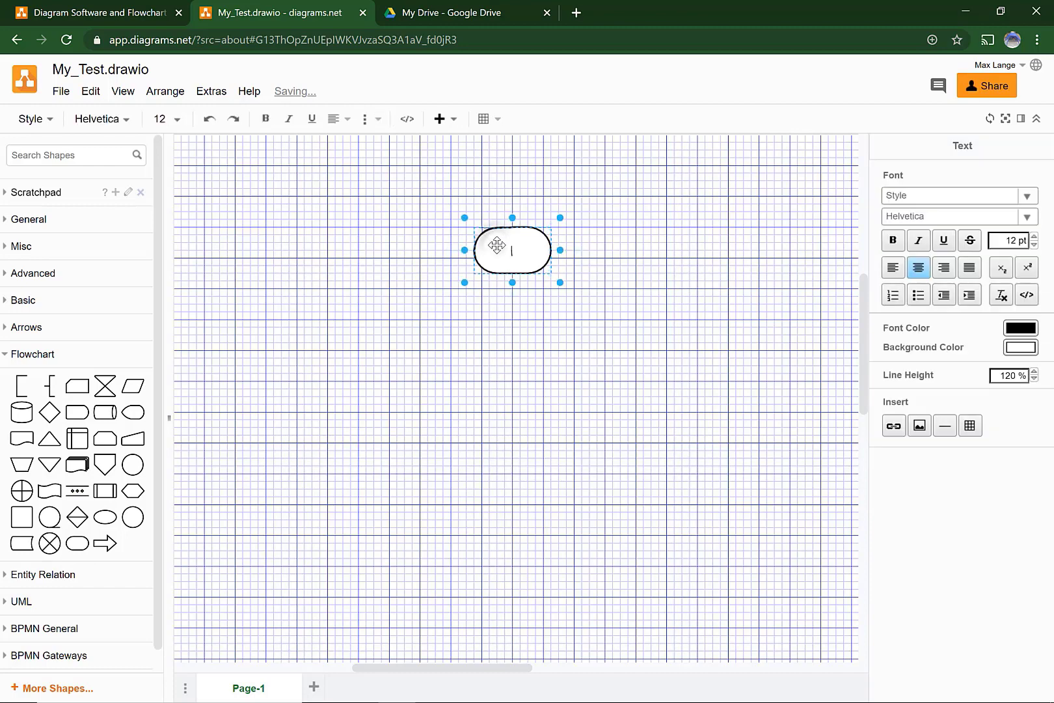
{"action": "type", "text": "Start"}
{"action": "left_click", "coordinate": [510, 368]}
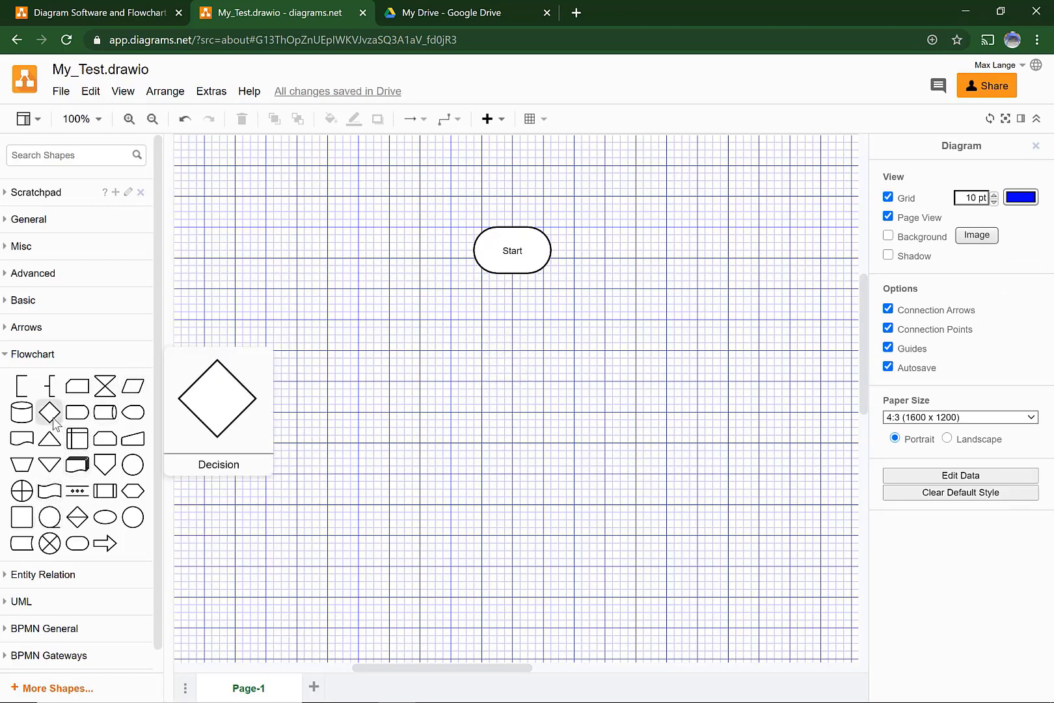
Place a Decision diamond below Start and align it centred under the Start shape.
{"action": "left_click_drag", "start_coordinate": [49, 412], "coordinate": [483, 317]}
{"action": "left_click", "coordinate": [608, 306]}
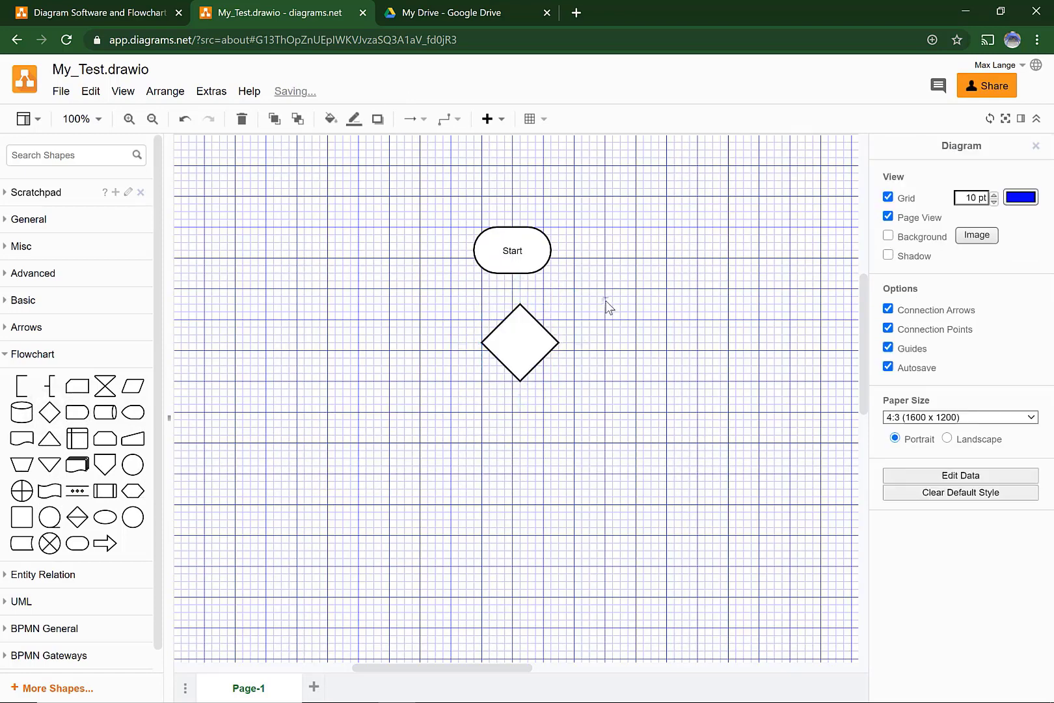
{"action": "left_click", "coordinate": [503, 349]}
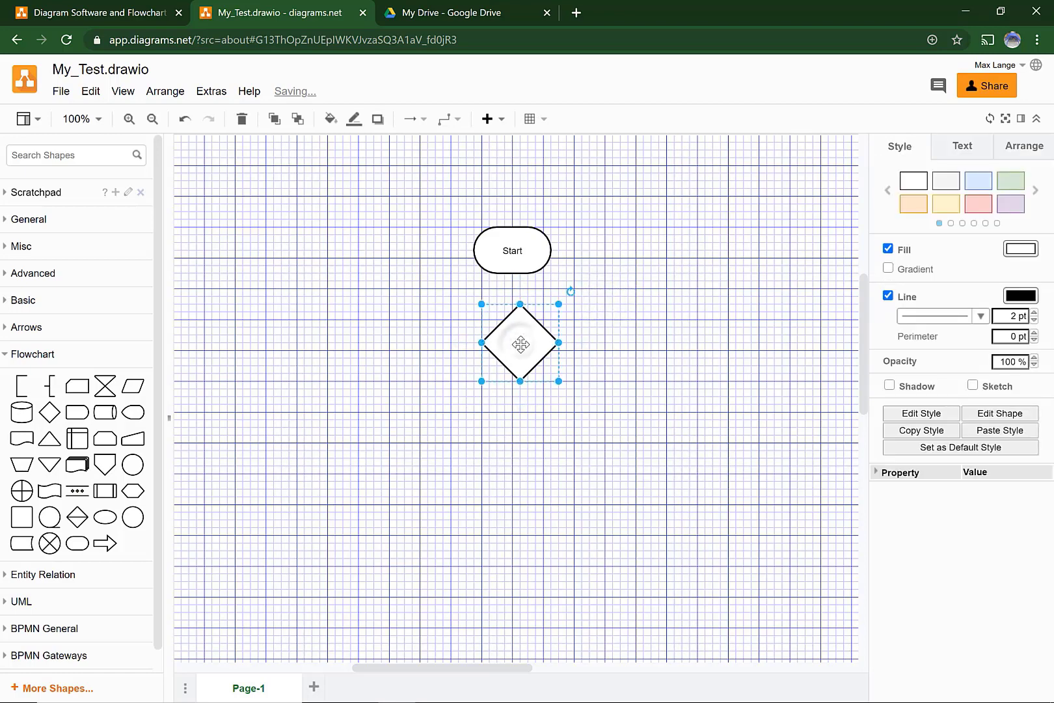
{"action": "left_click_drag", "start_coordinate": [520, 344], "coordinate": [510, 340]}
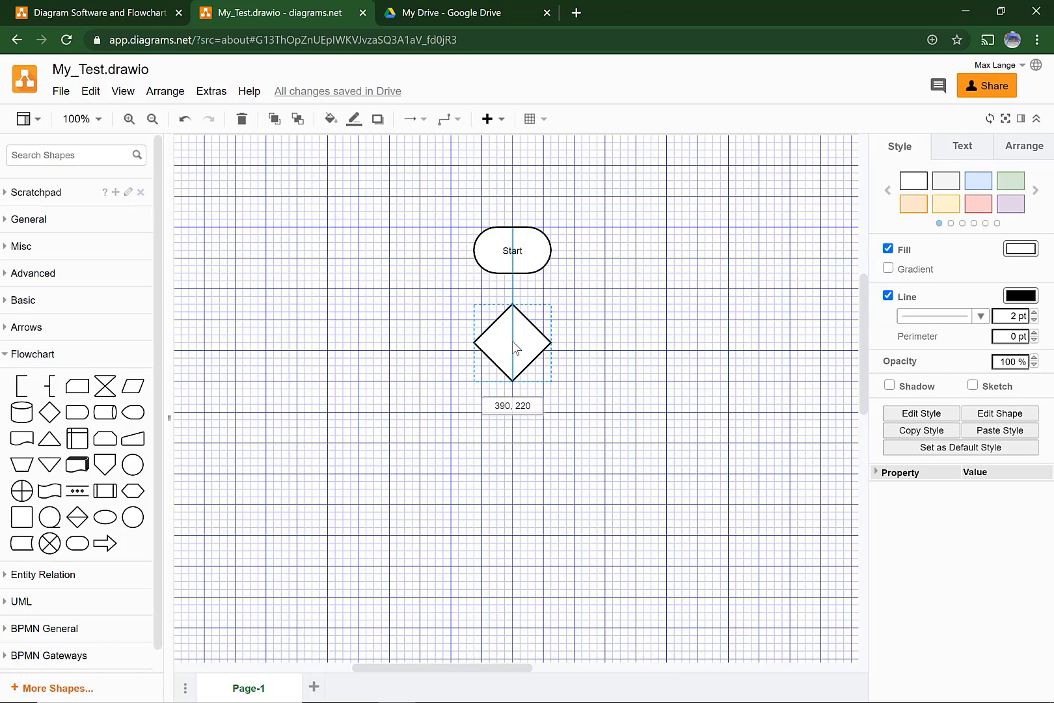
{"action": "left_click_drag", "start_coordinate": [513, 343], "coordinate": [513, 342]}
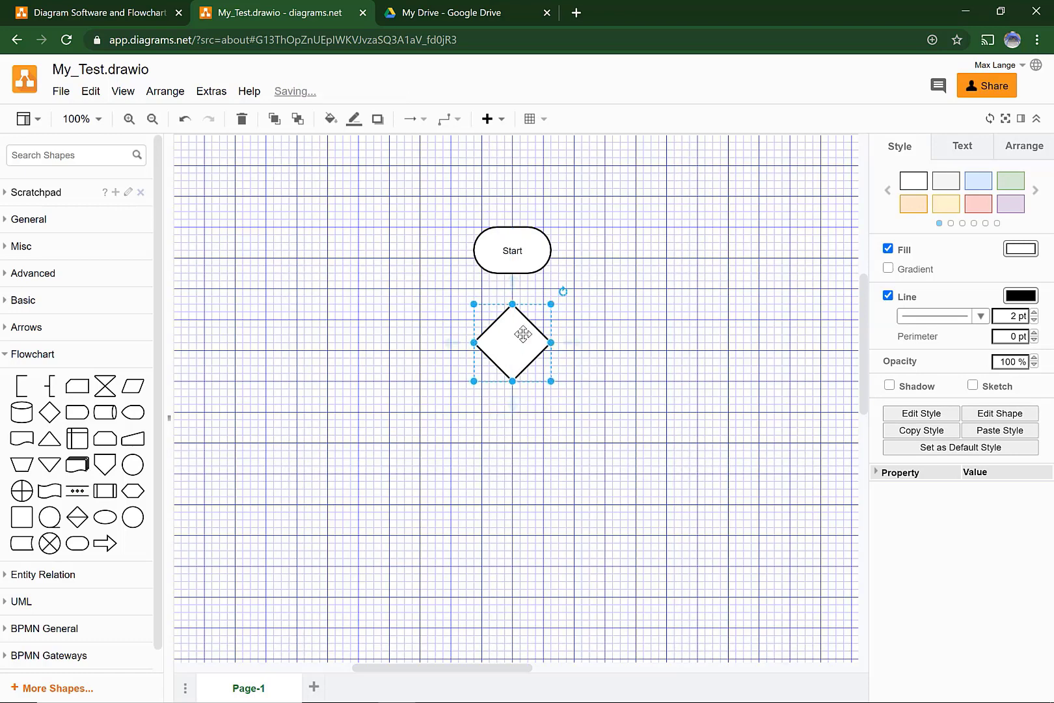
{"action": "left_click", "coordinate": [665, 238]}
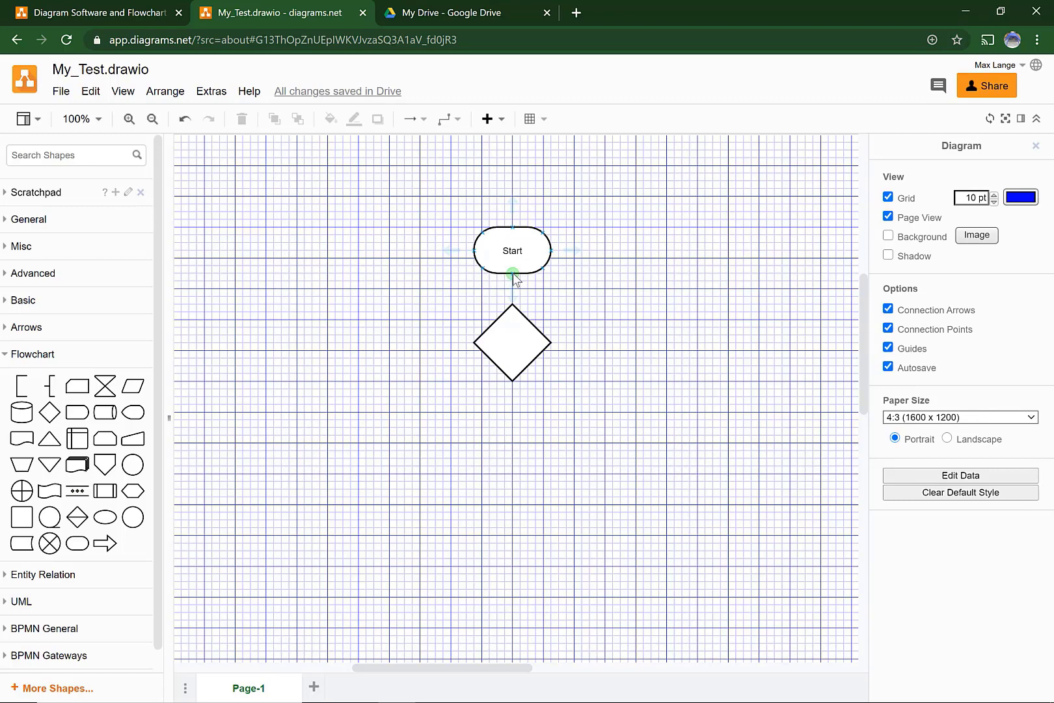
Draw an arrow from Start down to the diamond and begin editing the diamond's text.
{"action": "left_click_drag", "start_coordinate": [513, 274], "coordinate": [513, 304]}
{"action": "double_click", "coordinate": [506, 345]}
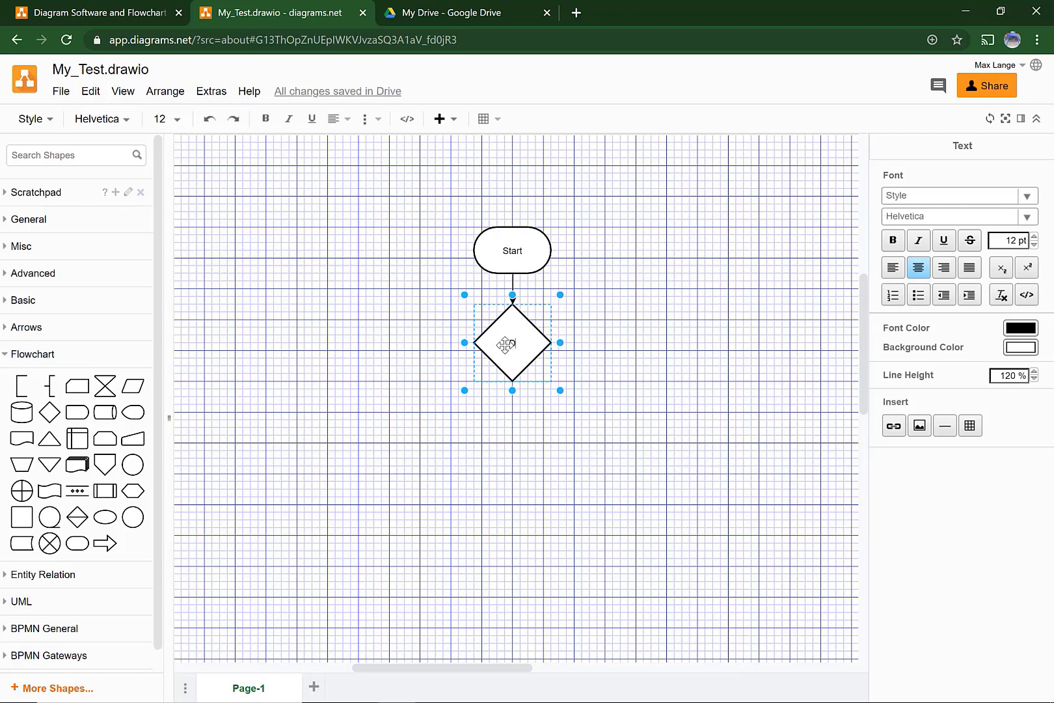
Label the diamond 'Do you want to make a flowchart', broken across three lines.
{"action": "type", "text": "Do you wa"}
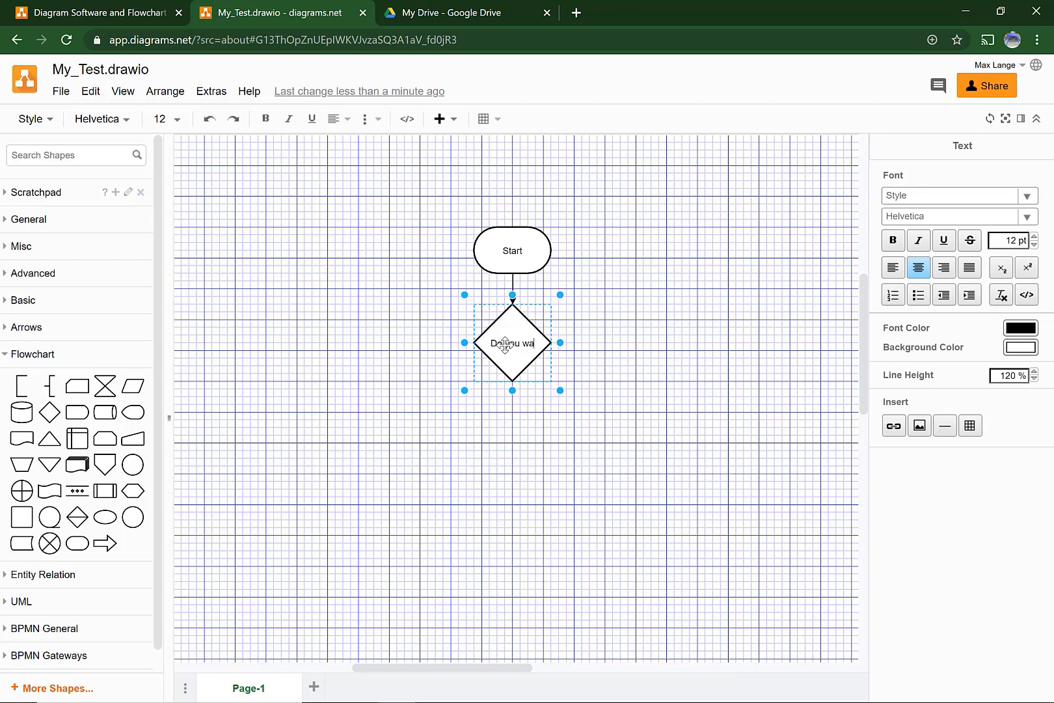
{"action": "type", "text": "nt to make a flowchart"}
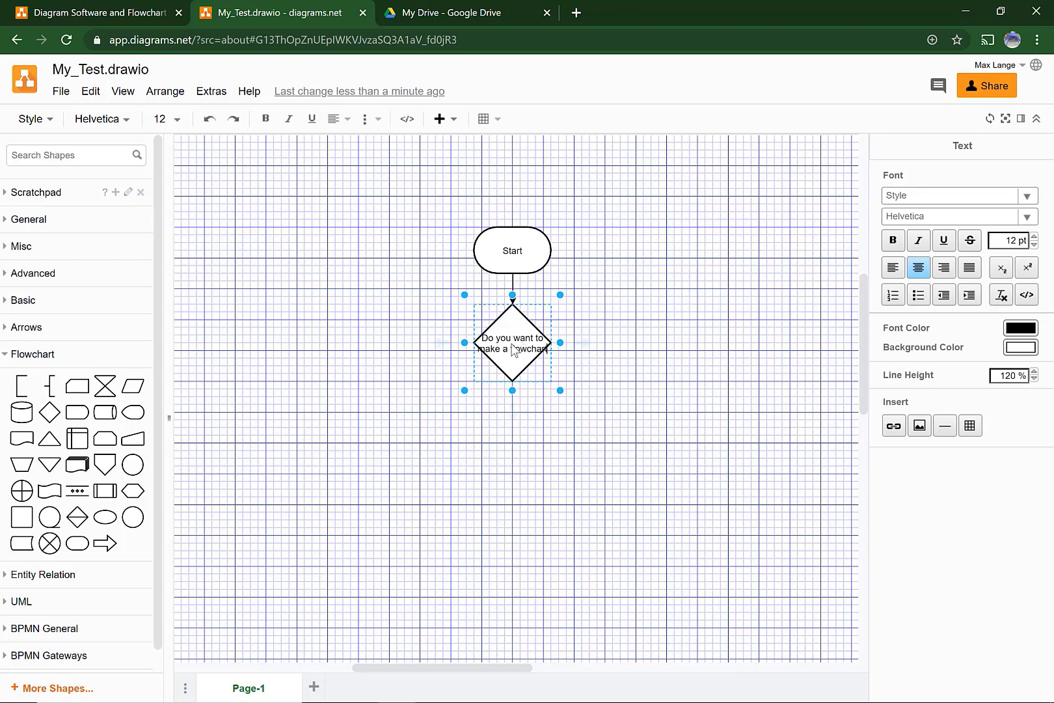
{"action": "left_click", "coordinate": [493, 344]}
{"action": "key", "text": "Return"}
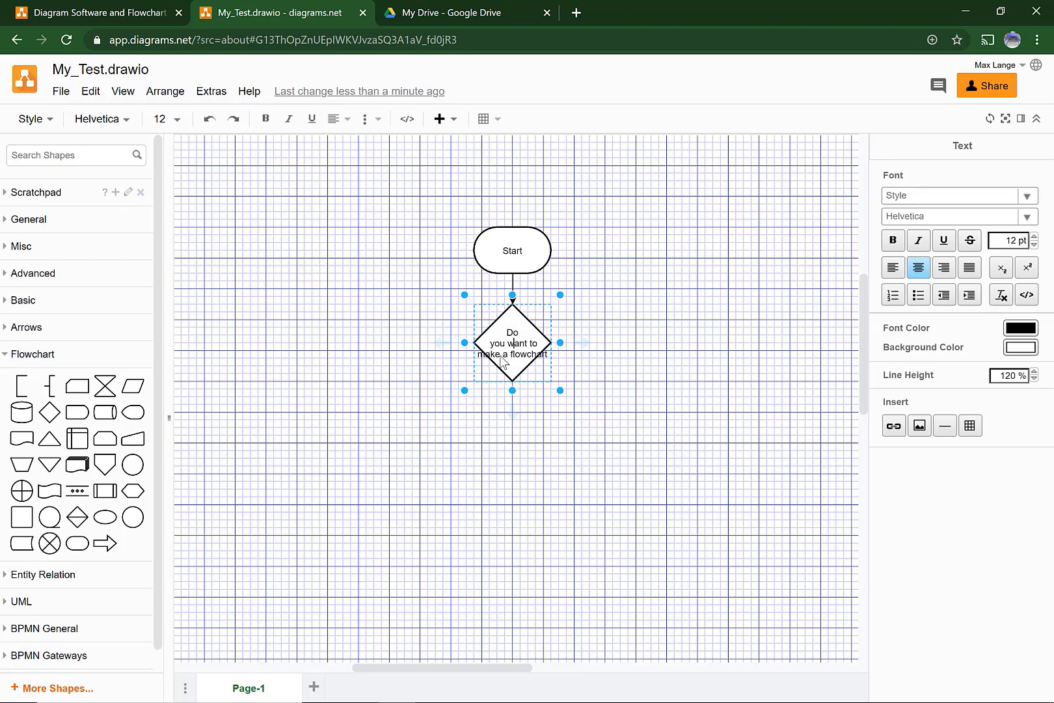
{"action": "left_click", "coordinate": [501, 355]}
{"action": "key", "text": "Return"}
{"action": "left_click", "coordinate": [504, 349]}
{"action": "key", "text": "BackSpace"}
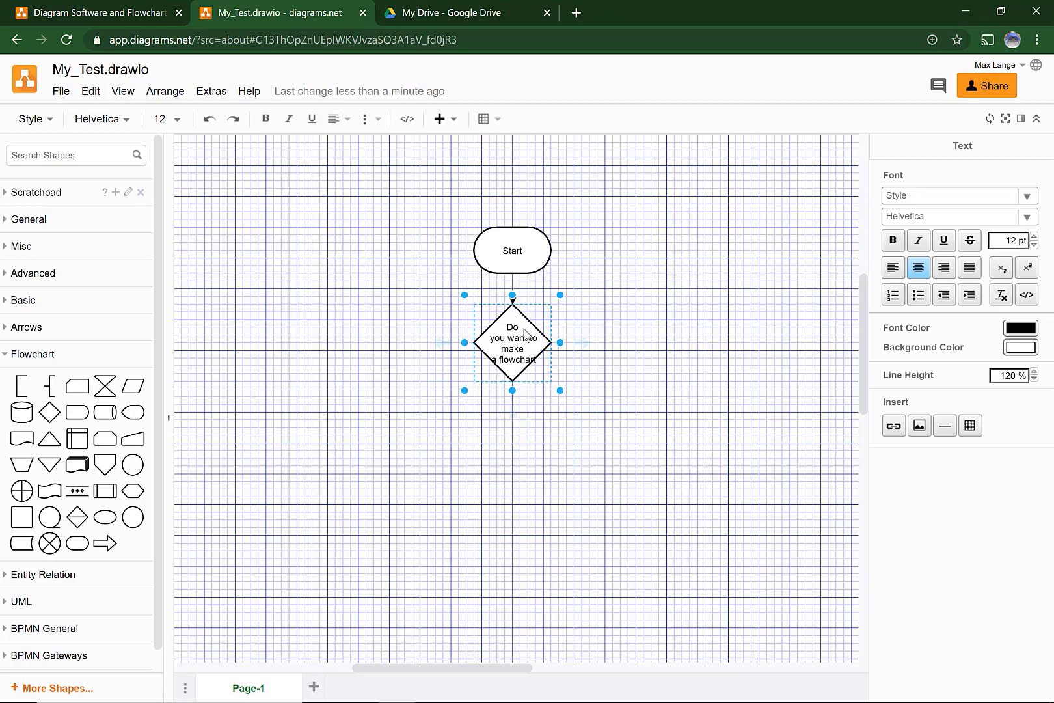
{"action": "left_click", "coordinate": [496, 360]}
{"action": "key", "text": "Return"}
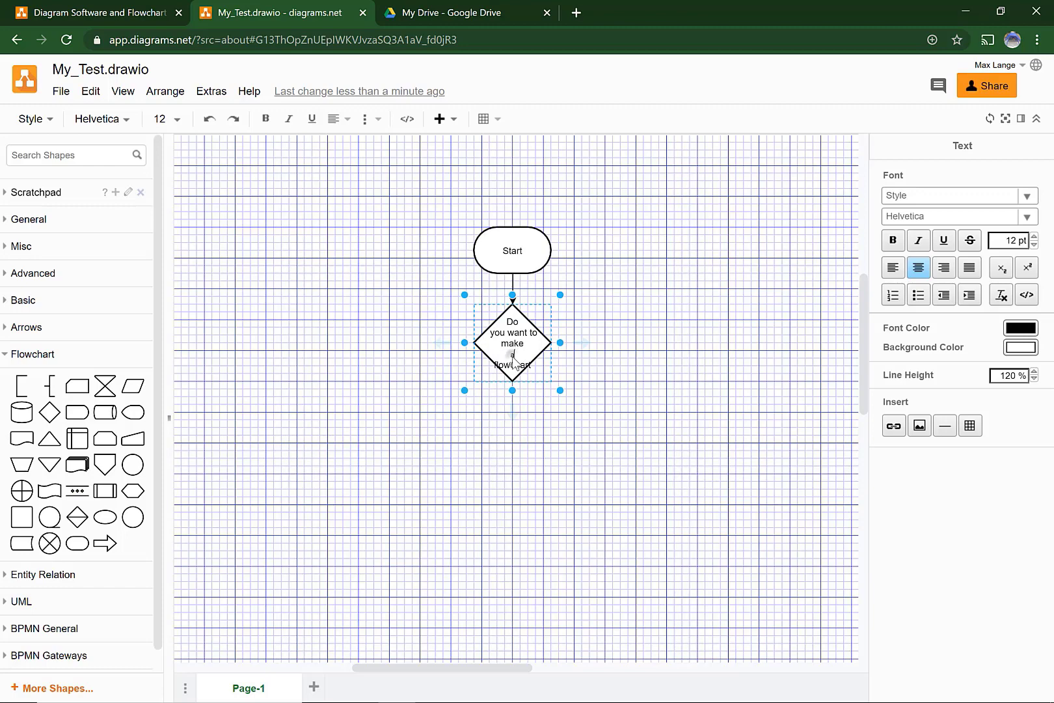
{"action": "key", "text": "BackSpace"}
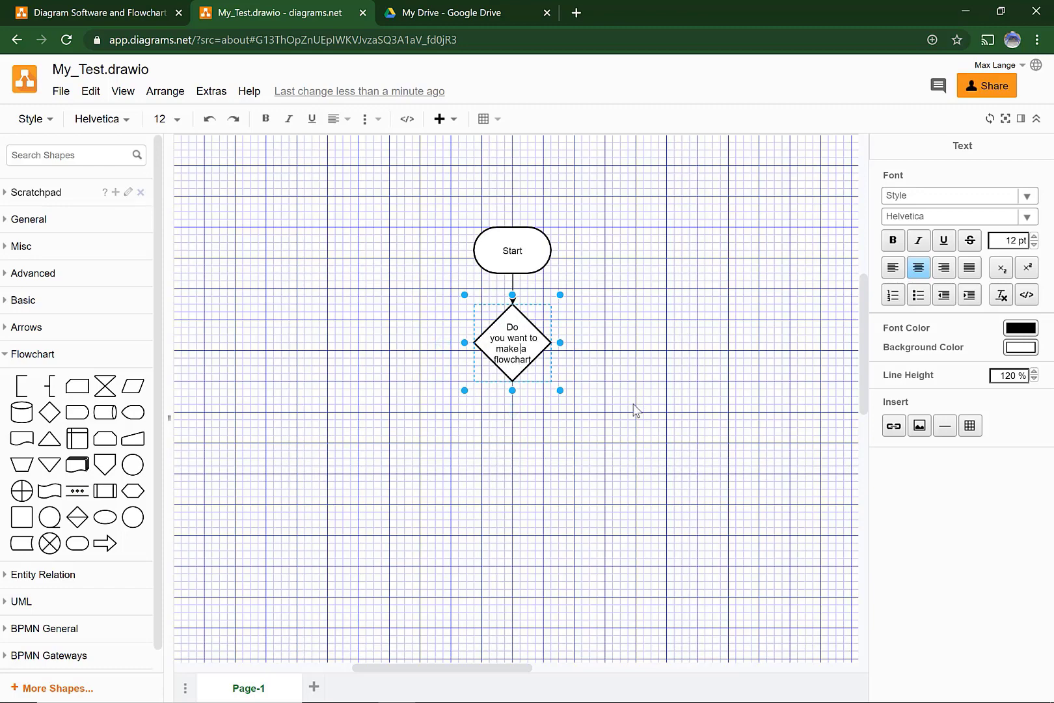
{"action": "left_click", "coordinate": [648, 420]}
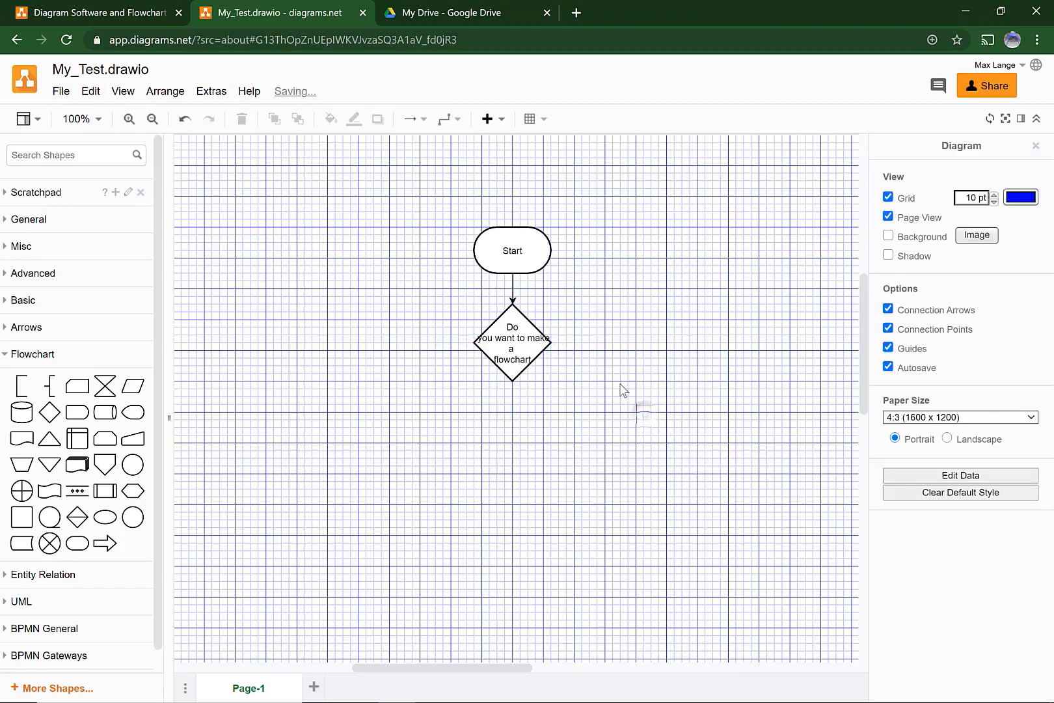
Widen the diamond to 140 x 100 and recentre it under Start.
{"action": "left_click", "coordinate": [510, 336]}
{"action": "double_click", "coordinate": [514, 338]}
{"action": "left_click", "coordinate": [513, 338]}
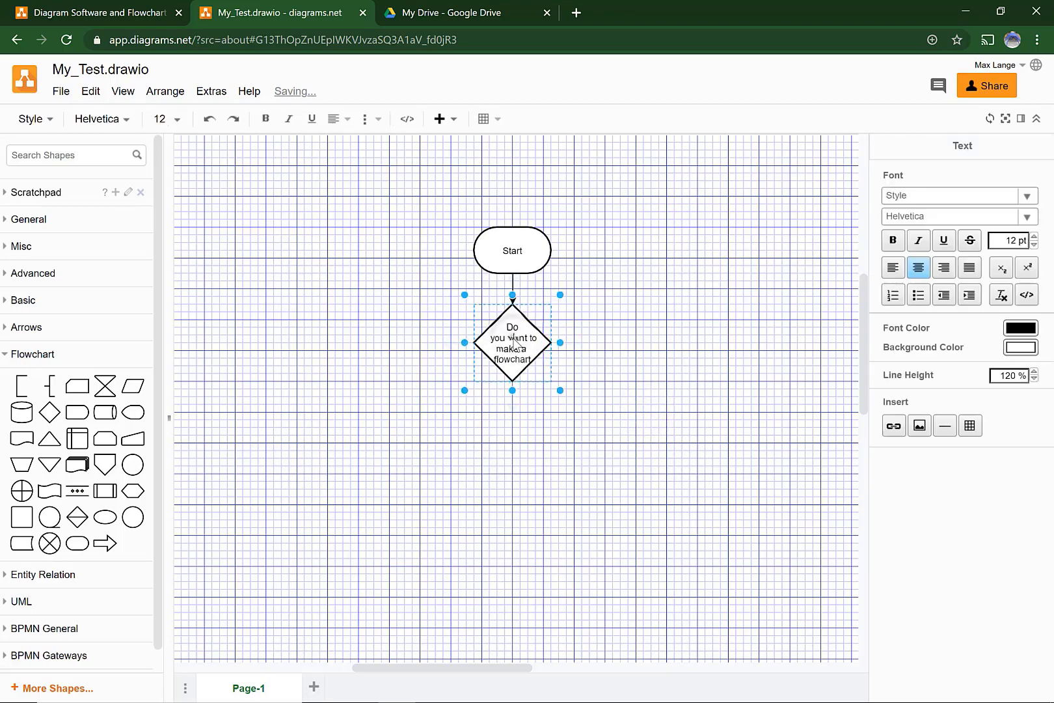
{"action": "left_click", "coordinate": [687, 345]}
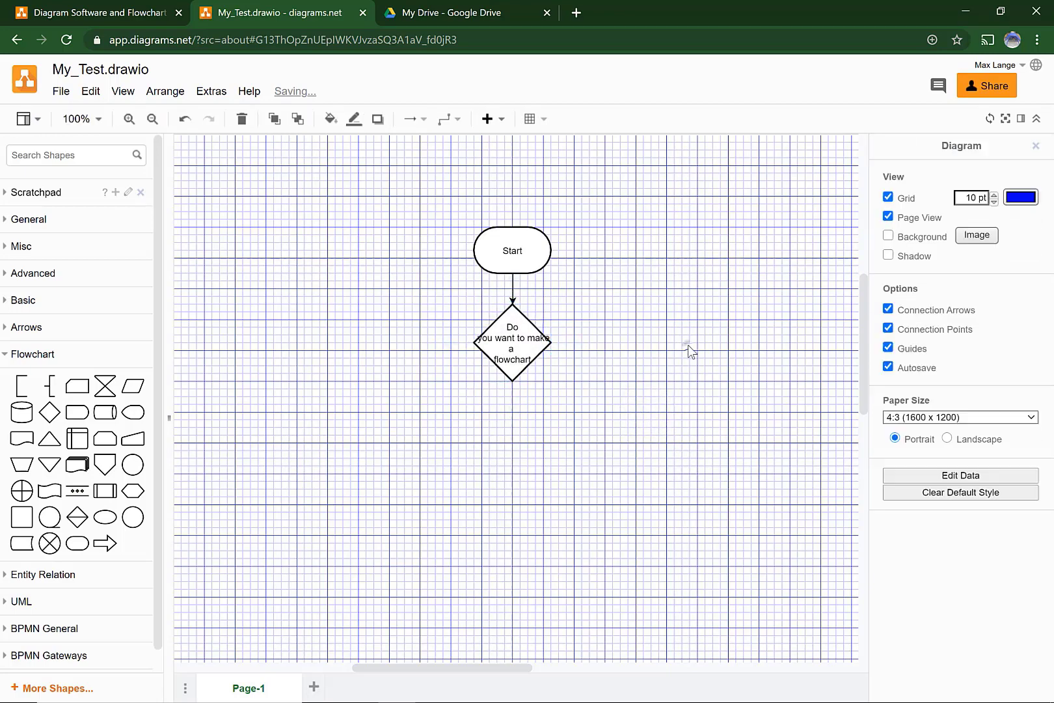
{"action": "left_click", "coordinate": [545, 346]}
{"action": "left_click_drag", "start_coordinate": [555, 348], "coordinate": [584, 343]}
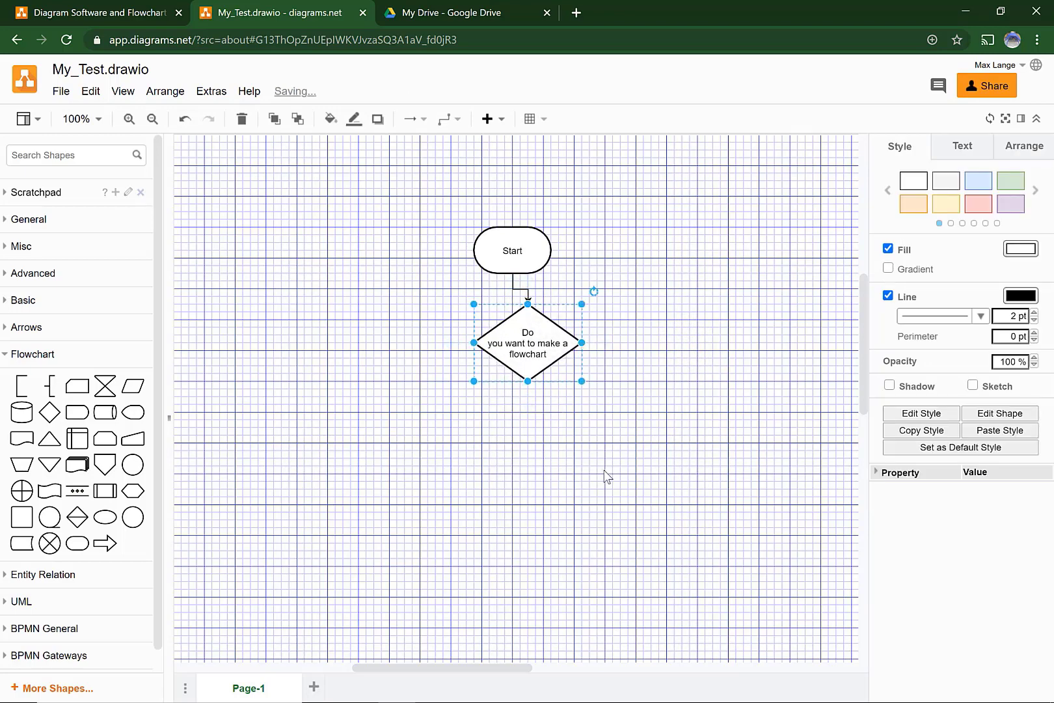
{"action": "left_click", "coordinate": [606, 472]}
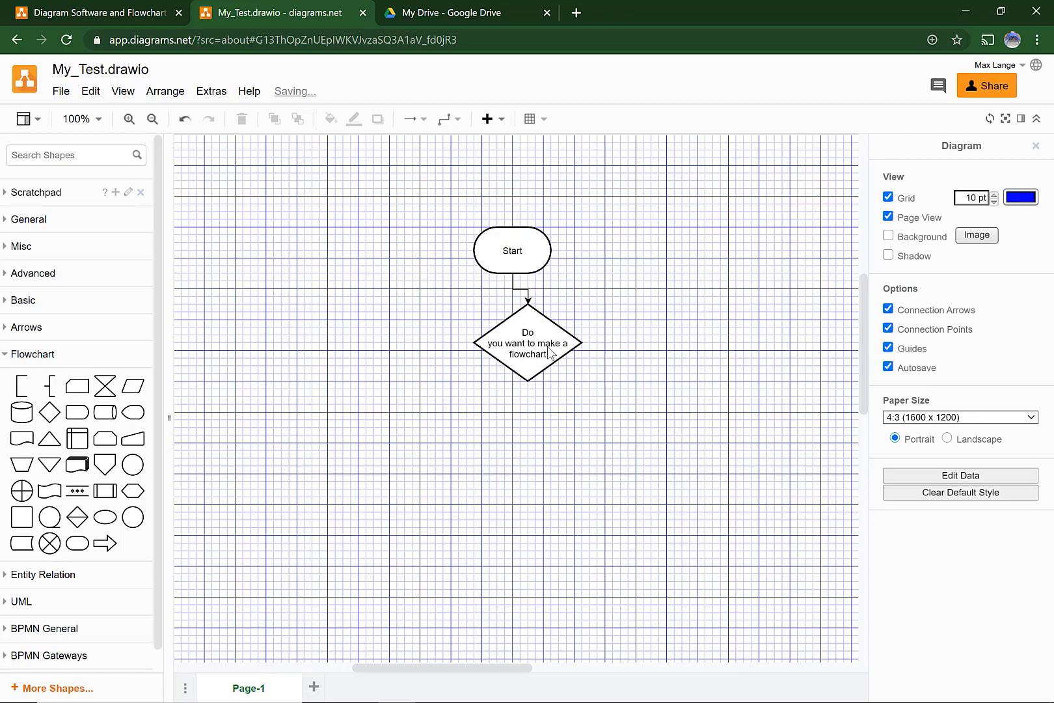
{"action": "left_click_drag", "start_coordinate": [525, 343], "coordinate": [517, 351]}
{"action": "left_click", "coordinate": [682, 449]}
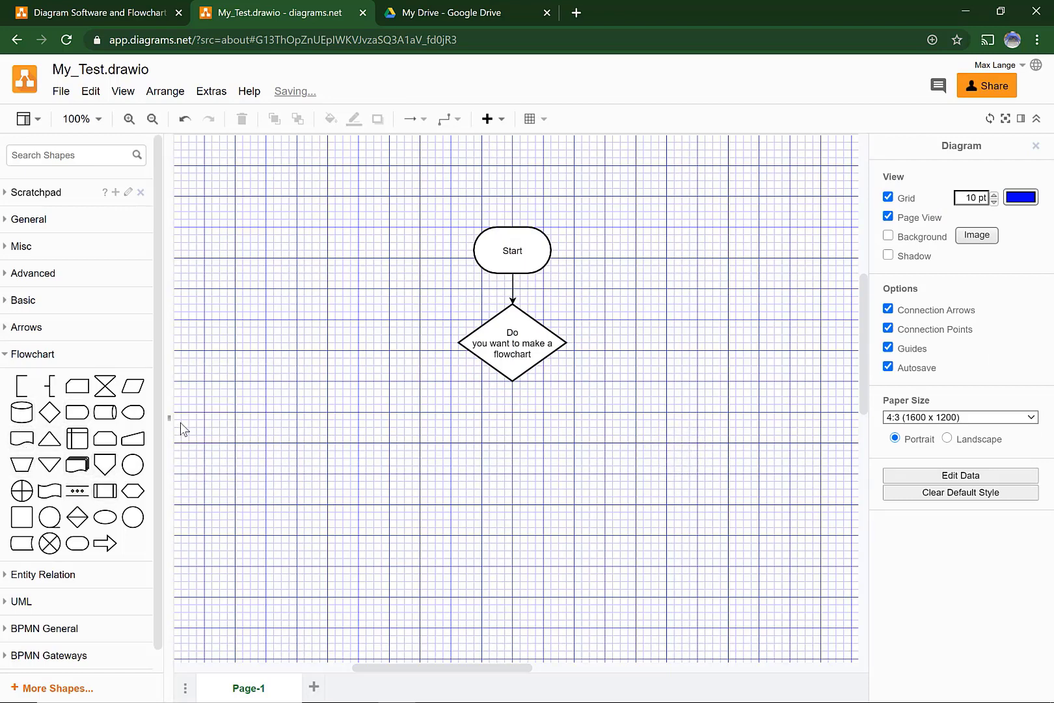
Add a Process box labelled 'Make a flowchart' and align it under the diamond.
{"action": "left_click_drag", "start_coordinate": [15, 519], "coordinate": [482, 422]}
{"action": "double_click", "coordinate": [515, 444]}
{"action": "type", "text": "Make"}
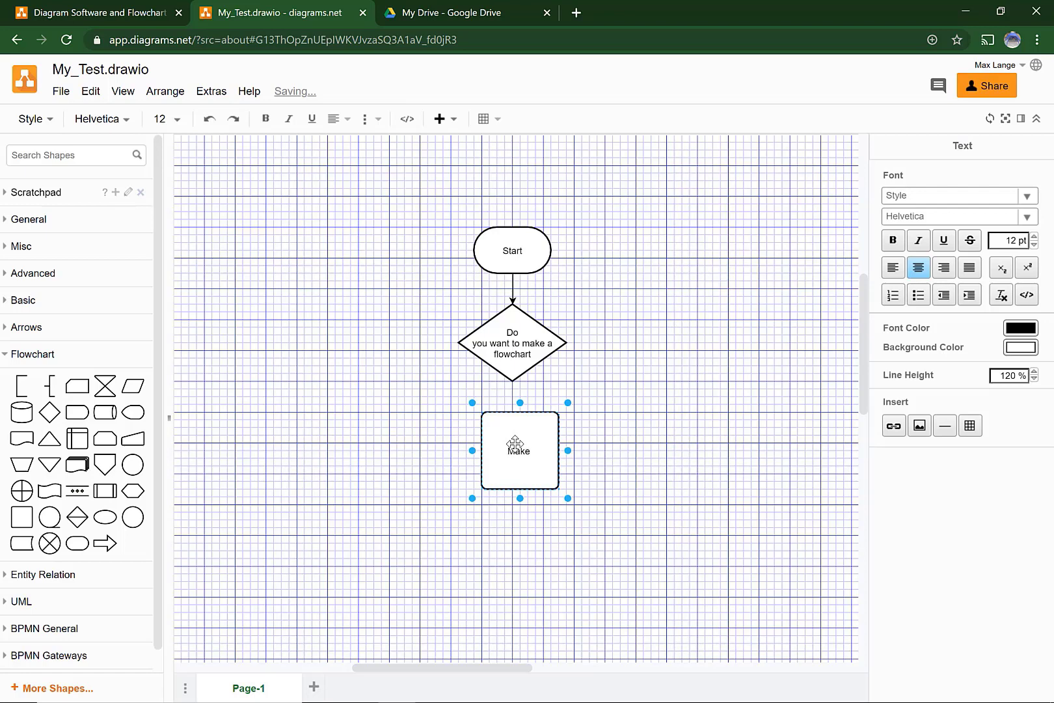
{"action": "type", "text": " a flowchart"}
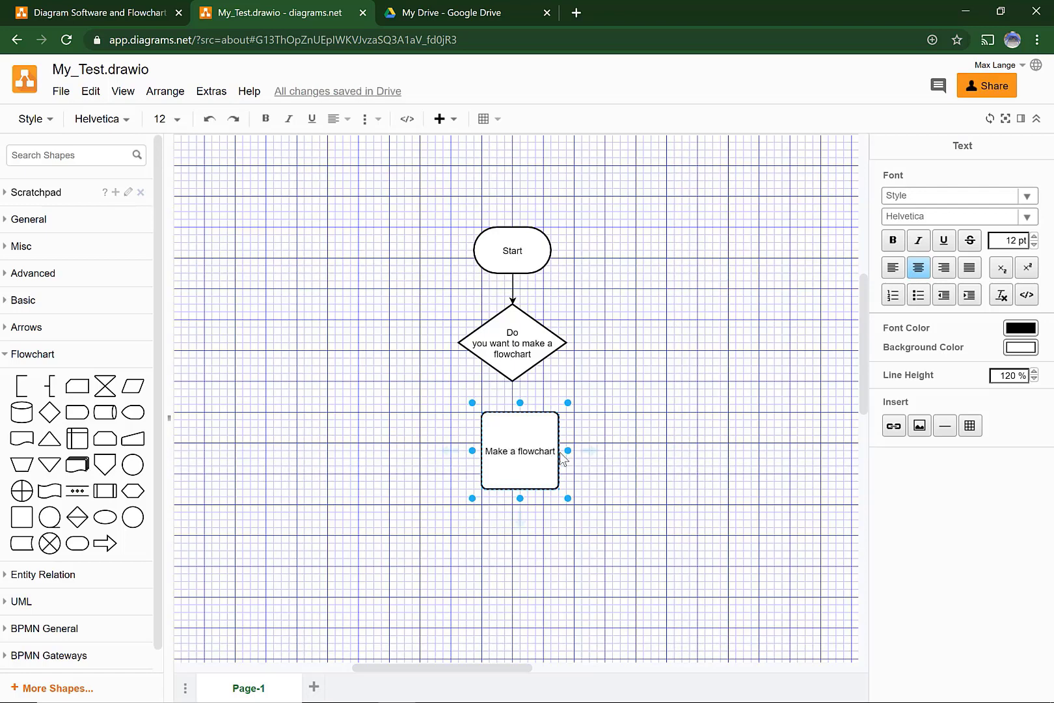
{"action": "left_click", "coordinate": [615, 506]}
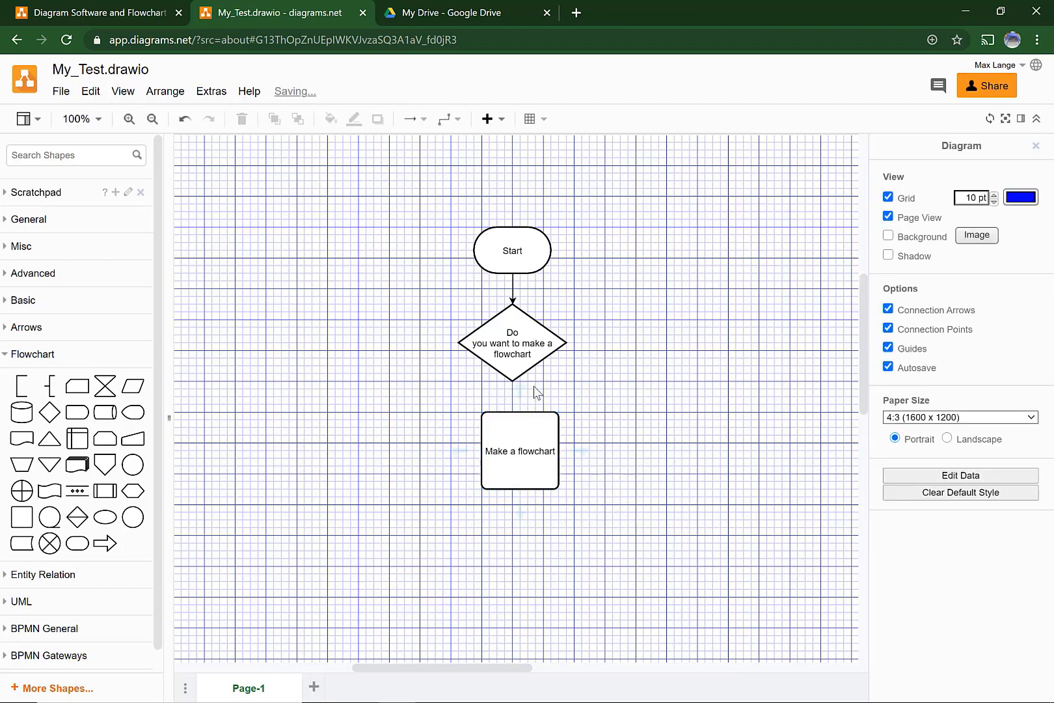
{"action": "left_click", "coordinate": [519, 439]}
{"action": "mouse_move", "coordinate": [519, 438]}
{"action": "left_mouse_down"}
{"action": "mouse_move", "coordinate": [509, 449]}
{"action": "mouse_move", "coordinate": [515, 435]}
{"action": "left_mouse_up"}
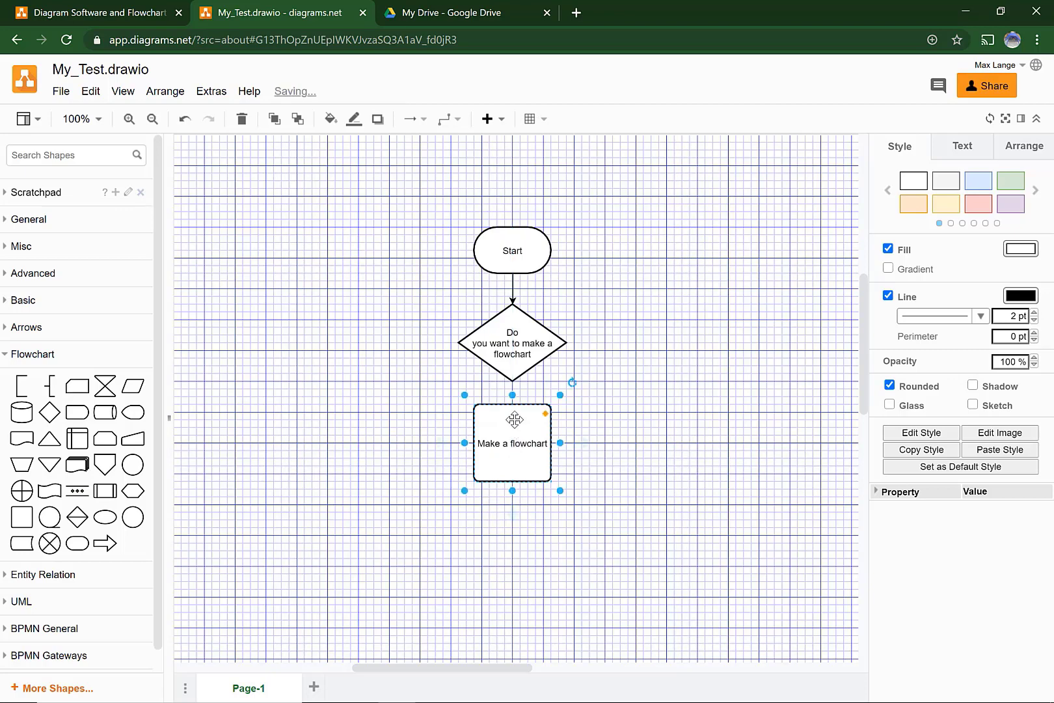
{"action": "left_click", "coordinate": [397, 361]}
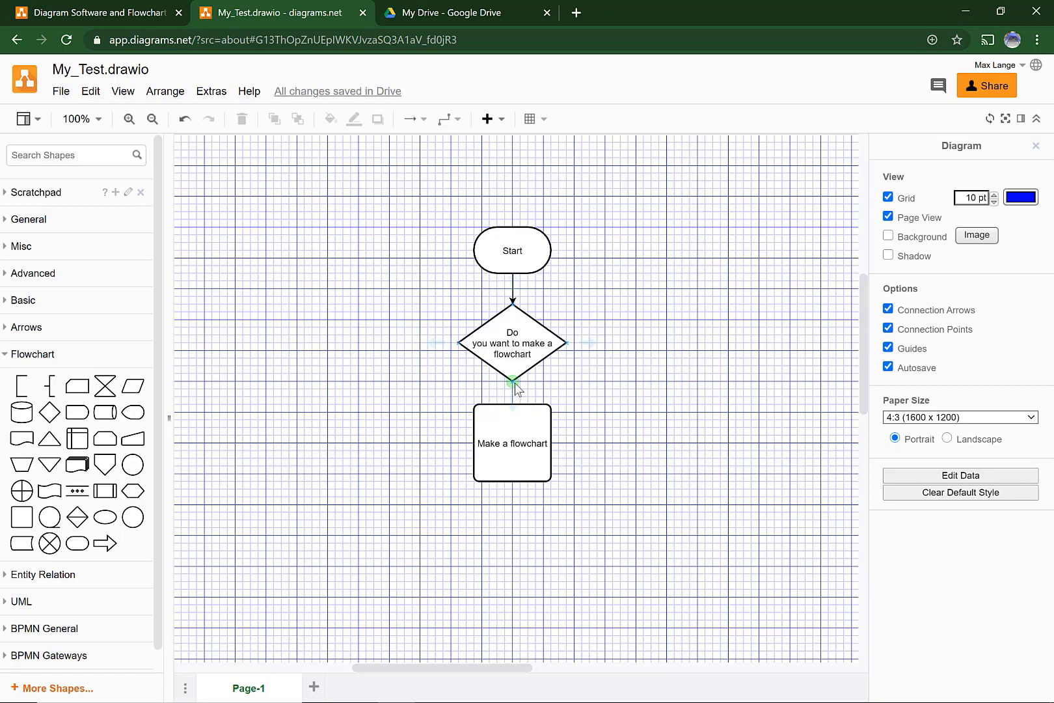
Connect the diamond to 'Make a flowchart' with a Yes arrow and drop a rounded square to its right.
{"action": "left_click_drag", "start_coordinate": [515, 389], "coordinate": [512, 404]}
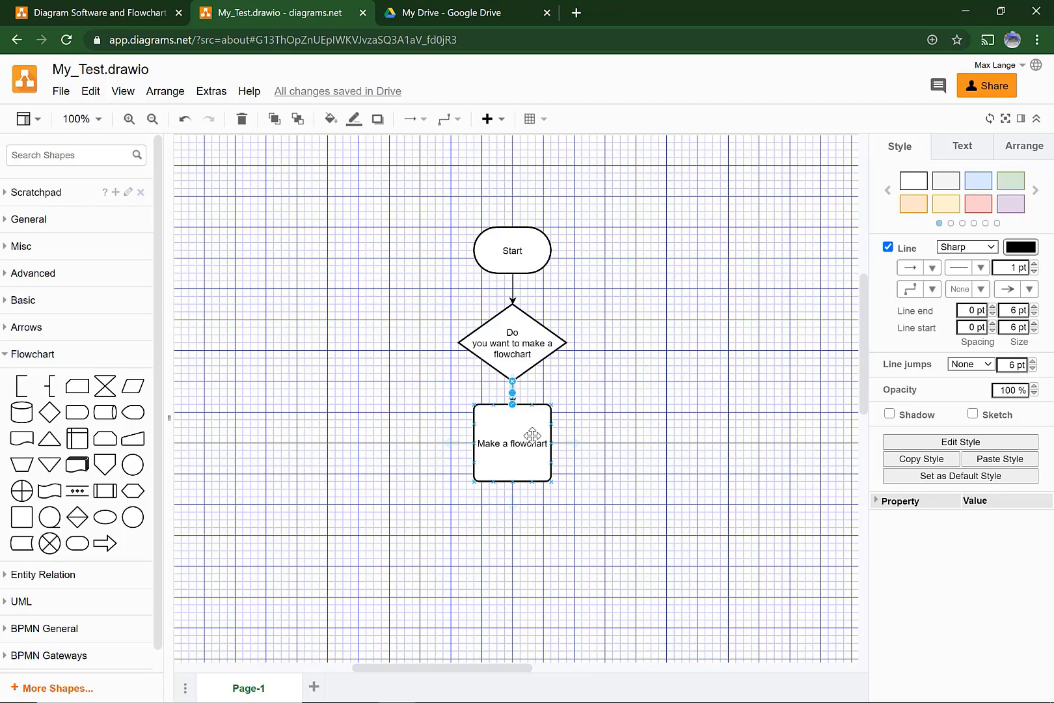
{"action": "key", "text": "F2"}
{"action": "type", "text": "s"}
{"action": "left_click", "coordinate": [497, 482]}
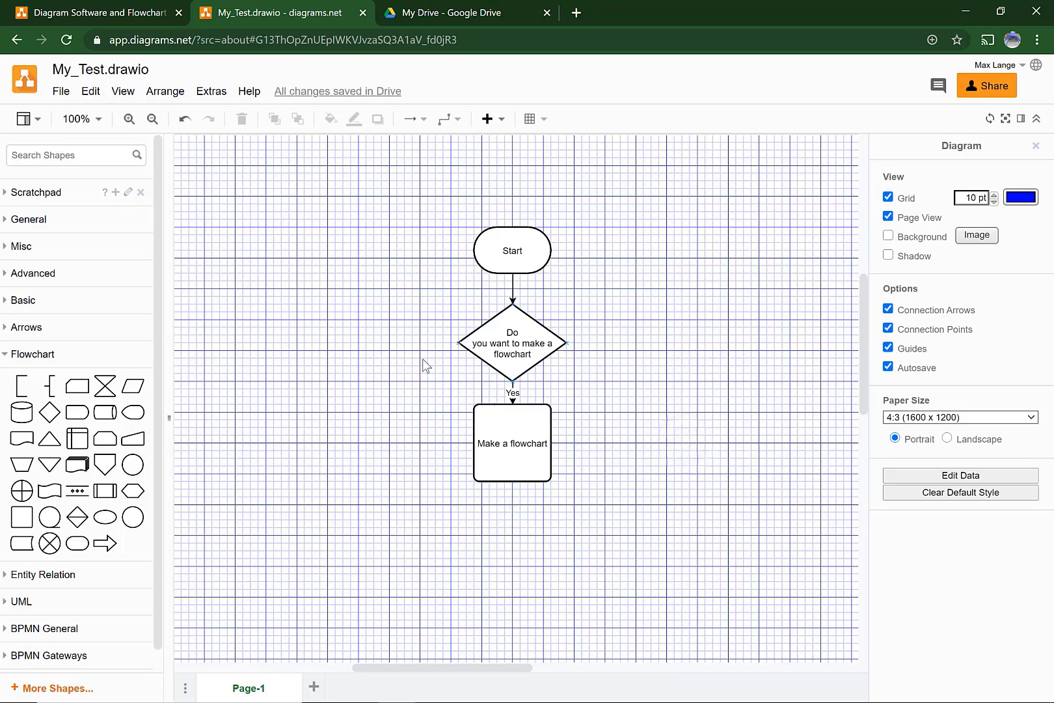
{"action": "left_click_drag", "start_coordinate": [21, 519], "coordinate": [637, 306]}
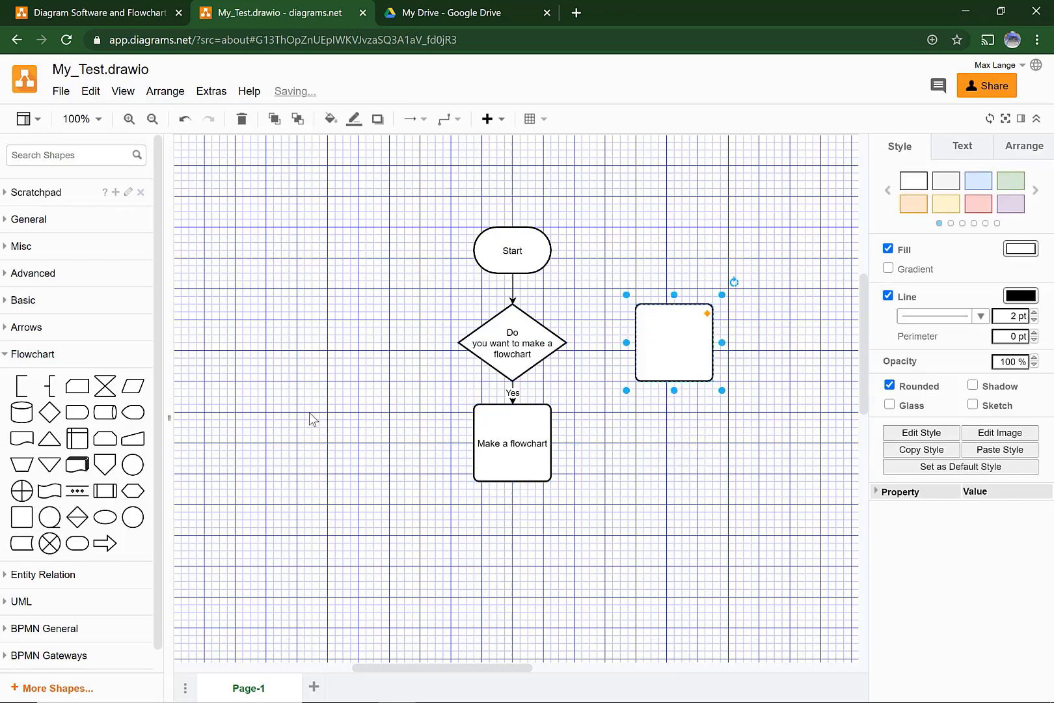
Label the right-hand square 'Don't make a flowchart' and nudge it slightly left.
{"action": "double_click", "coordinate": [674, 357]}
{"action": "type", "text": "Don"}
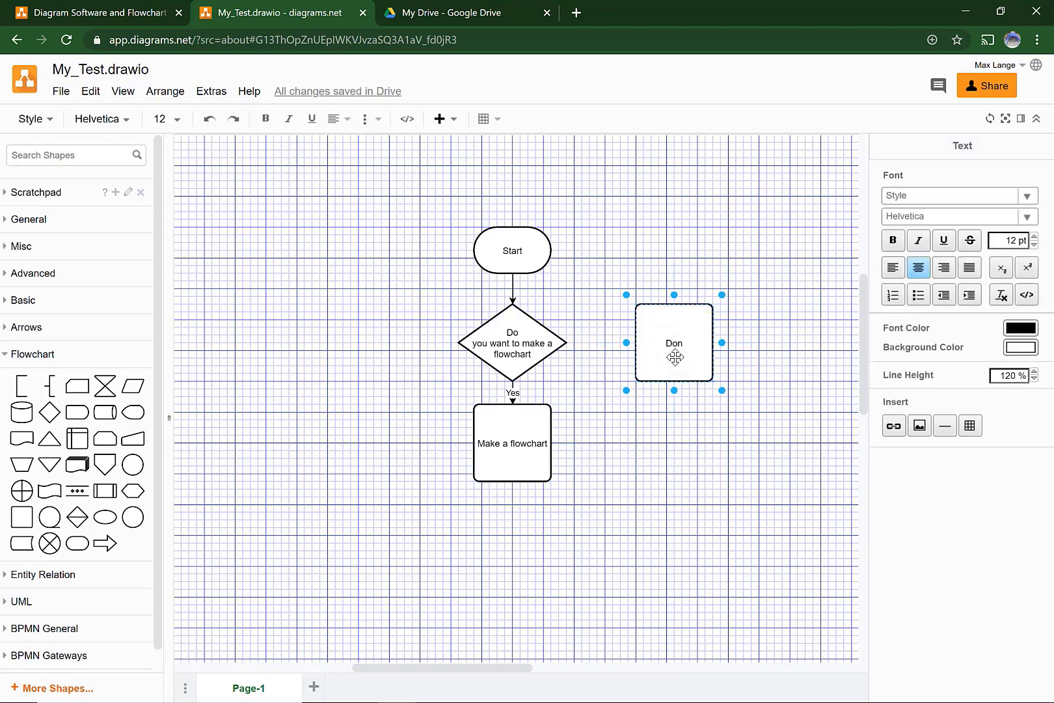
{"action": "type", "text": "'t make a flowchart"}
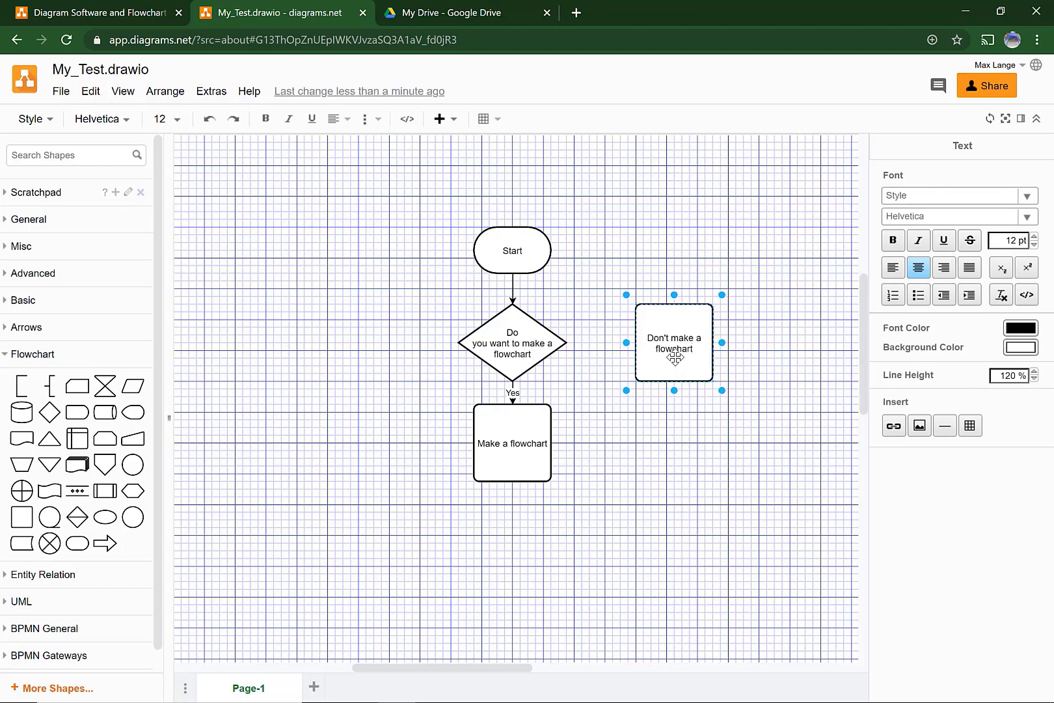
{"action": "left_click", "coordinate": [790, 458]}
{"action": "left_click", "coordinate": [674, 330]}
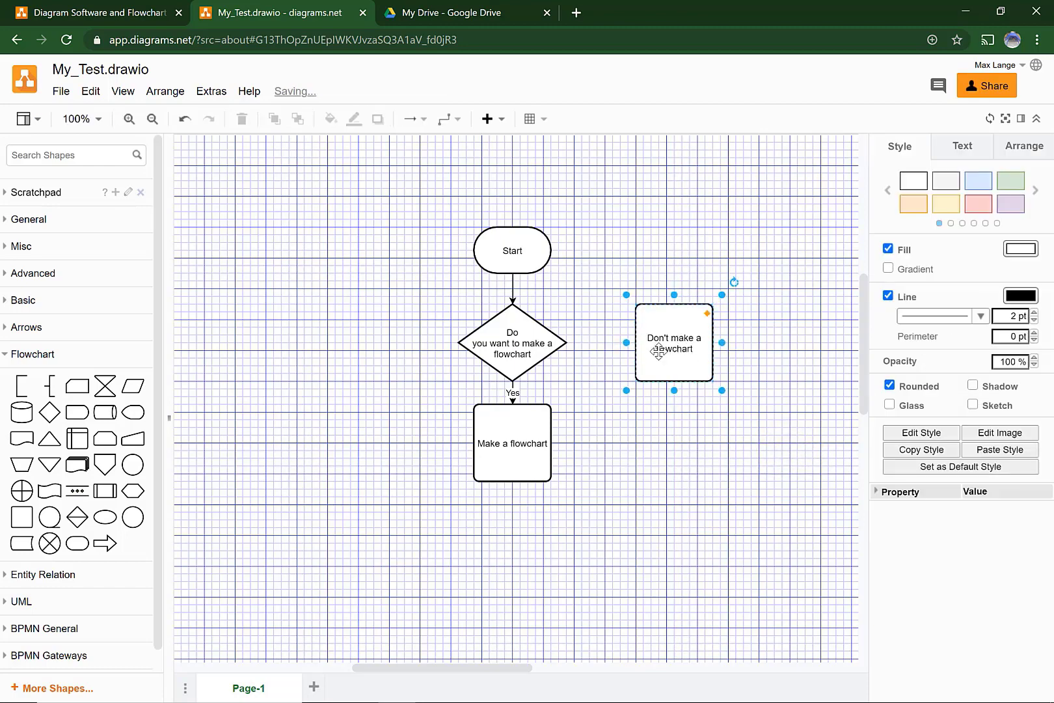
{"action": "left_click_drag", "start_coordinate": [652, 346], "coordinate": [637, 345]}
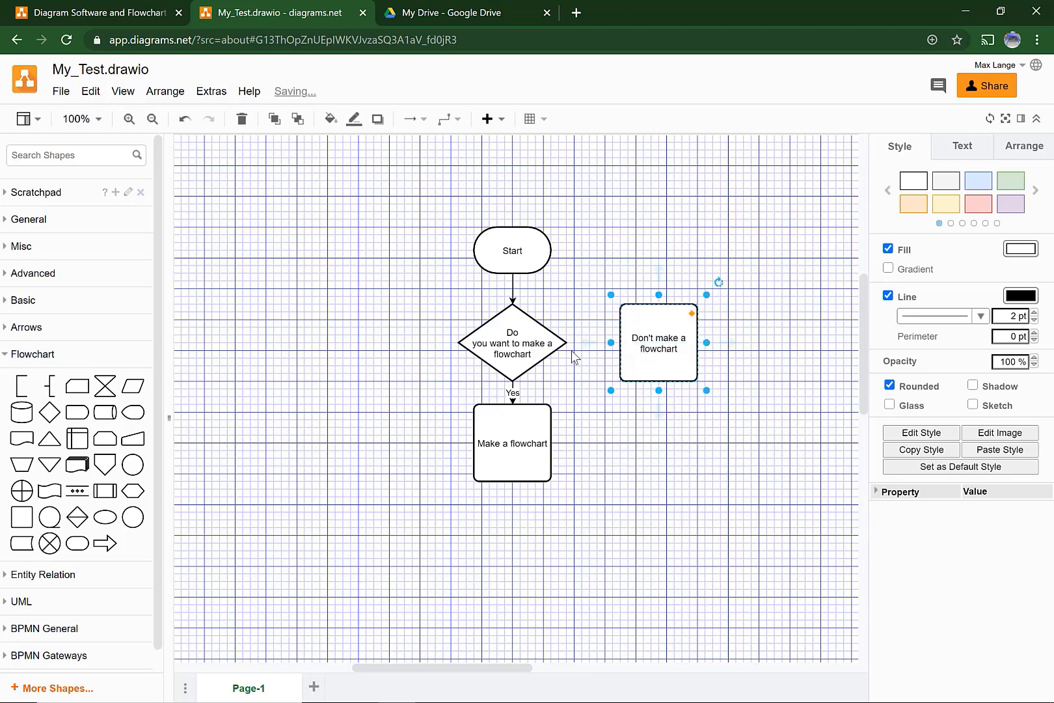
{"action": "left_click", "coordinate": [572, 352]}
Connect the diamond to 'Don't make a flowchart' with an arrow labelled No.
{"action": "left_click_drag", "start_coordinate": [577, 342], "coordinate": [620, 343]}
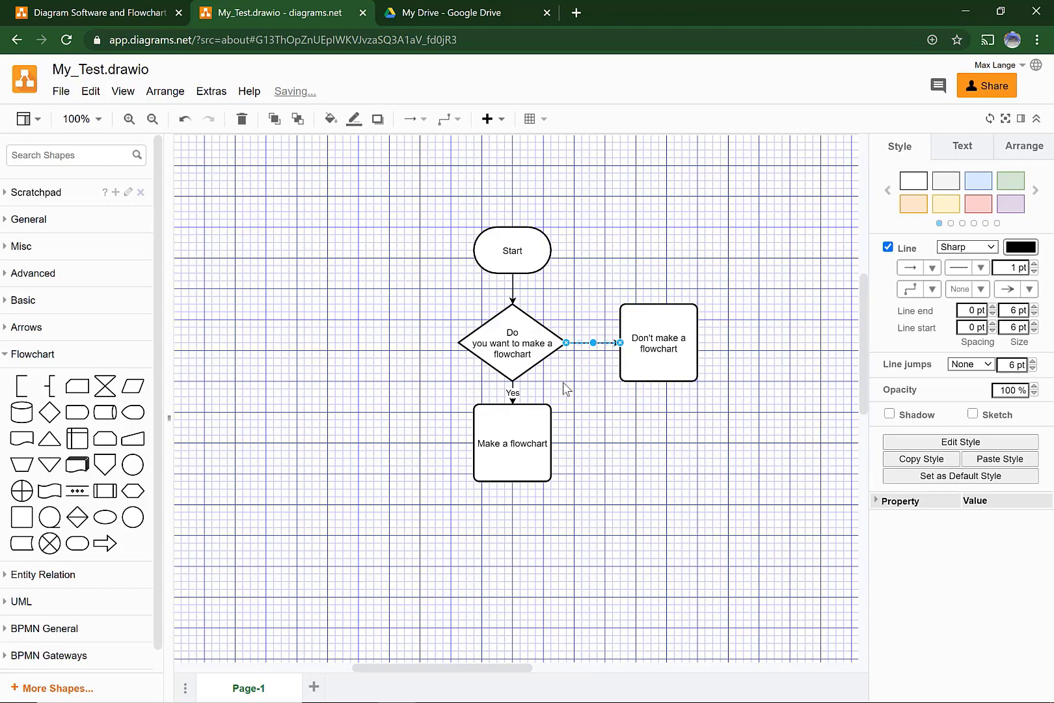
{"action": "type", "text": "No"}
{"action": "left_click", "coordinate": [601, 386]}
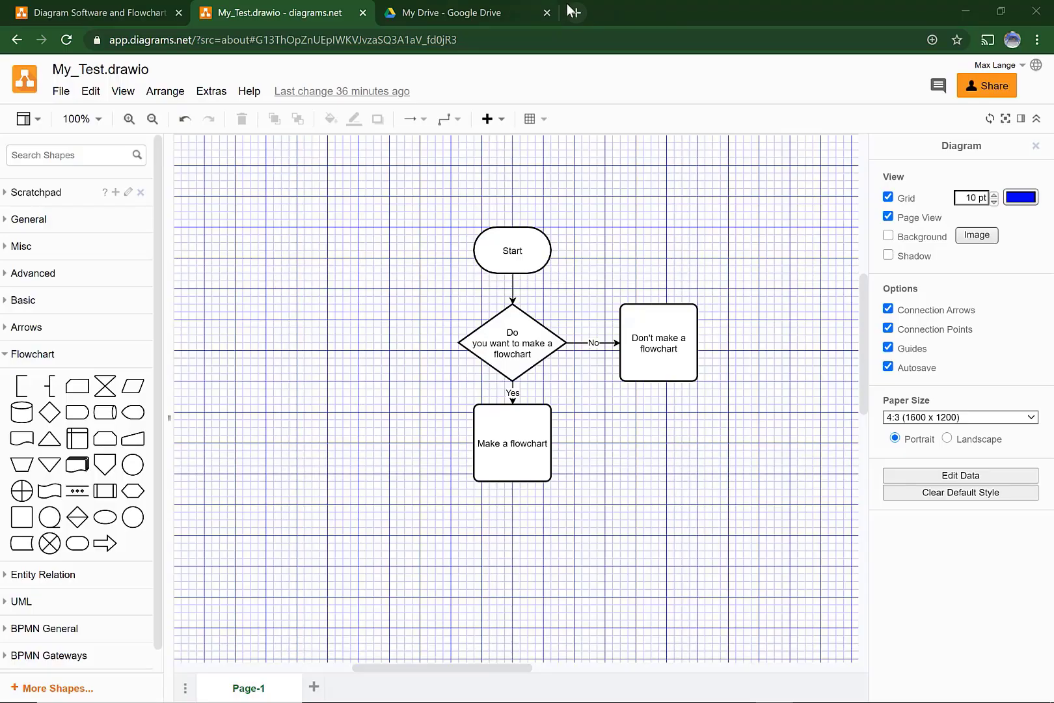
Load sites.google.com in a new Chrome tab to start a new site.
{"action": "left_click", "coordinate": [574, 12]}
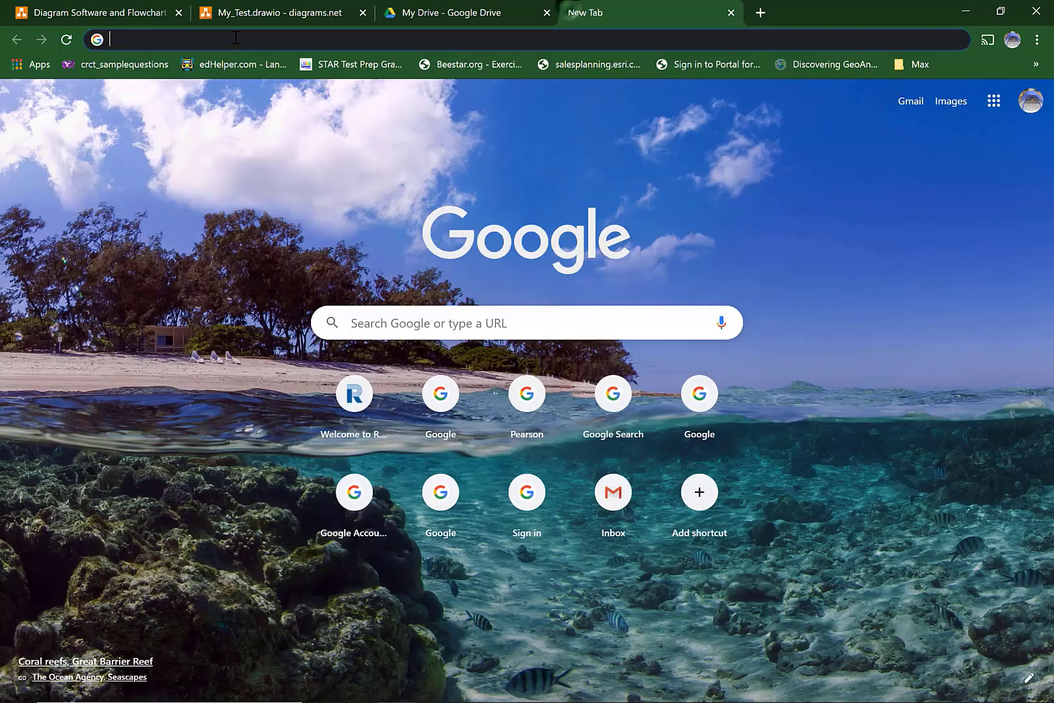
{"action": "type", "text": "s"}
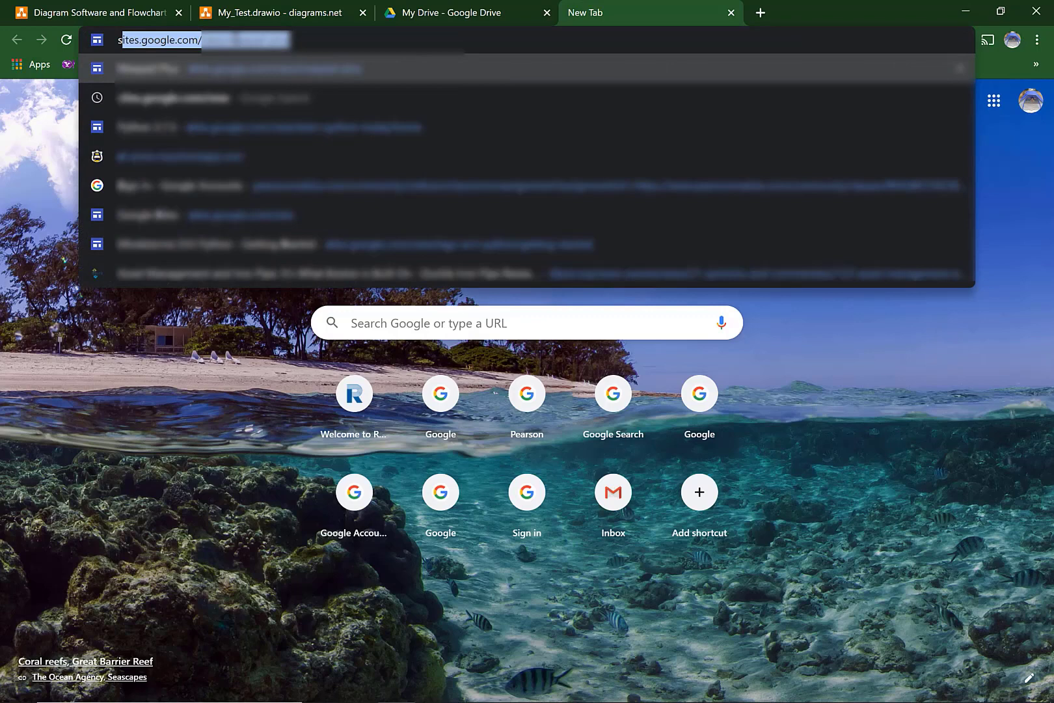
{"action": "type", "text": "it"}
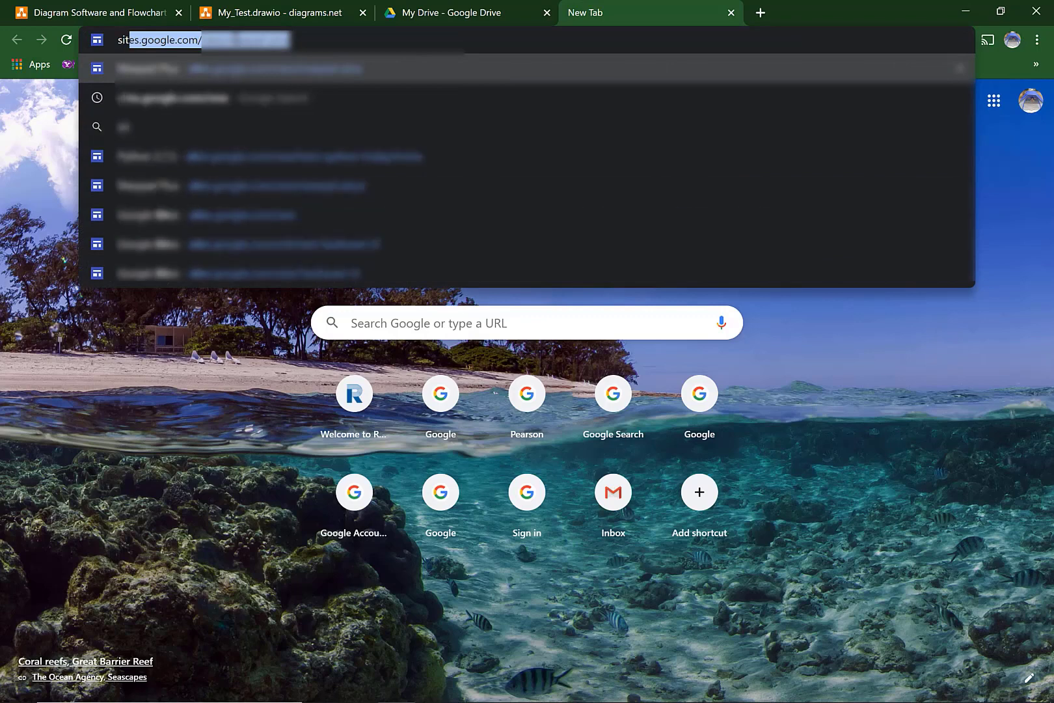
{"action": "type", "text": "es.g"}
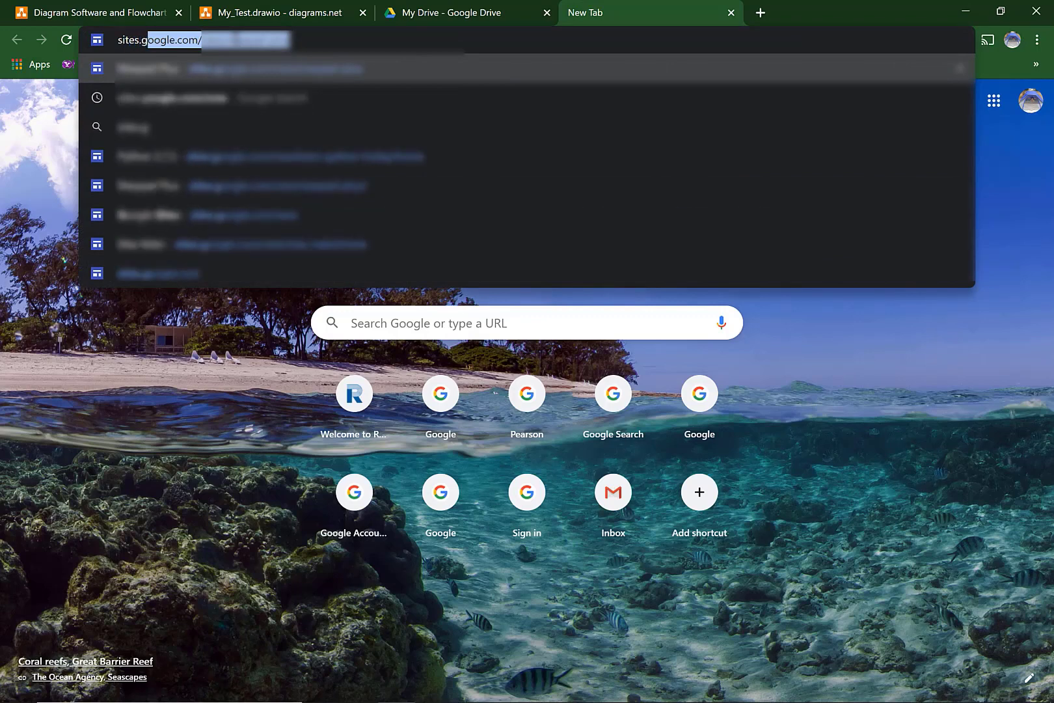
{"action": "type", "text": "oogle"}
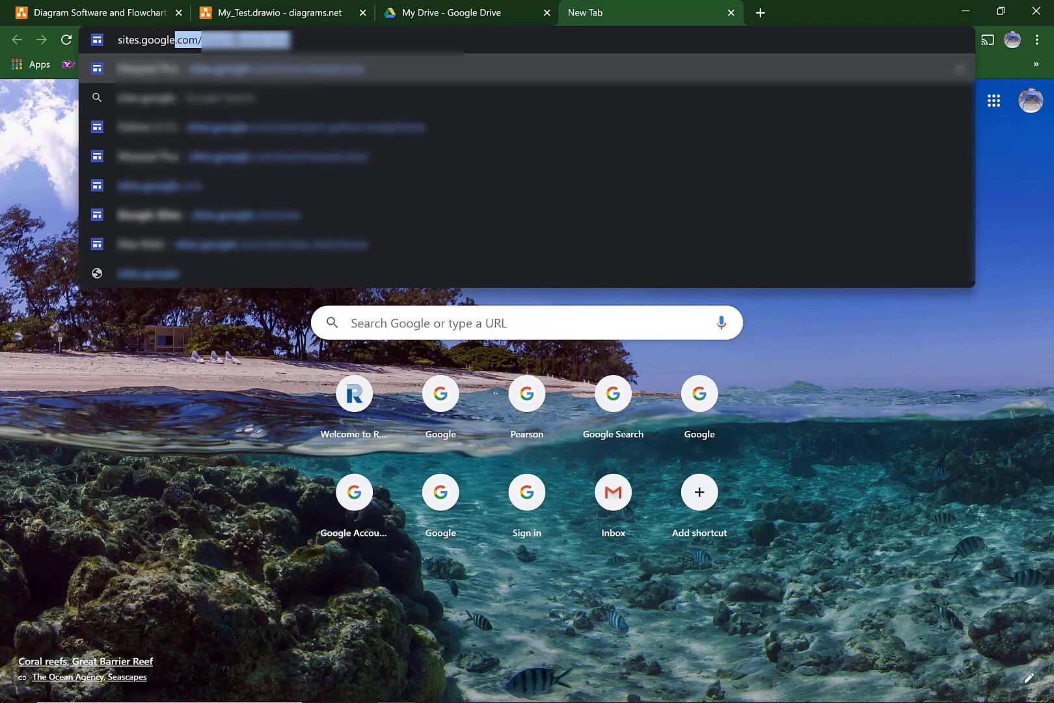
{"action": "type", "text": "."}
{"action": "type", "text": "com"}
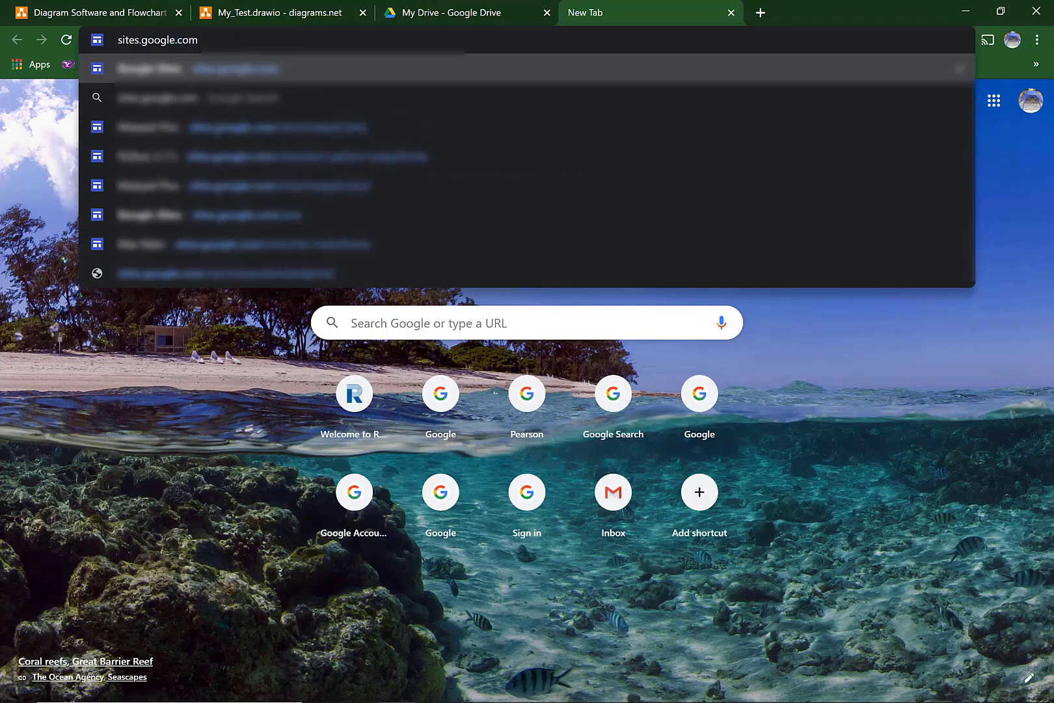
{"action": "key", "text": "Return"}
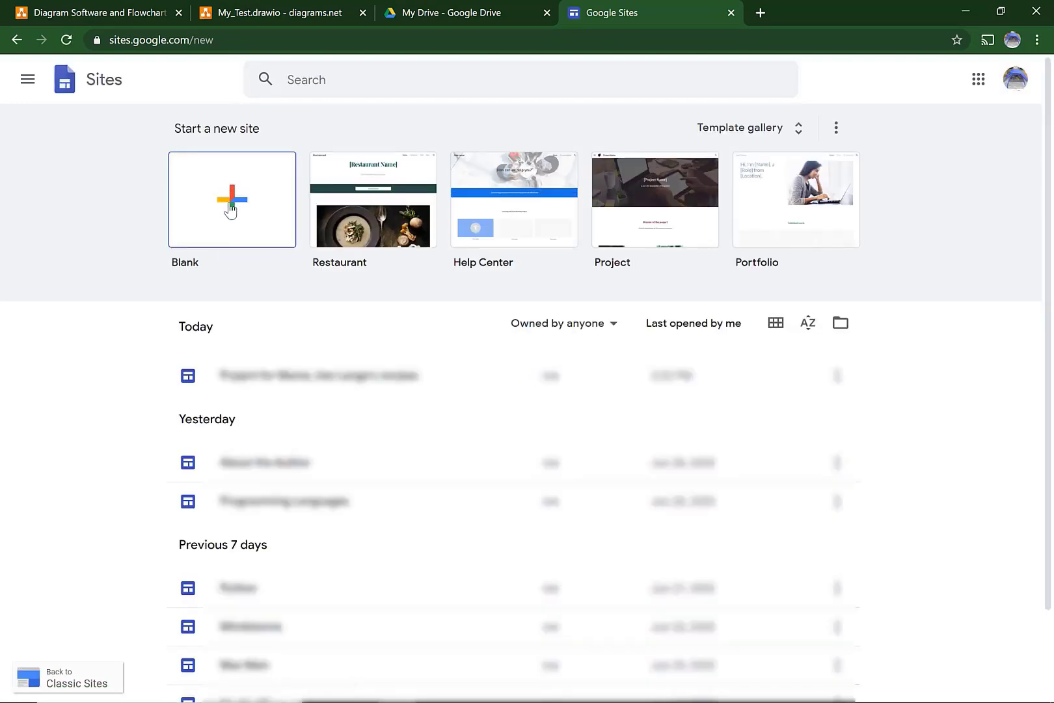
Create a blank Google Site, delete its page-title header, and return to My_Test.drawio.
{"action": "left_click", "coordinate": [231, 203]}
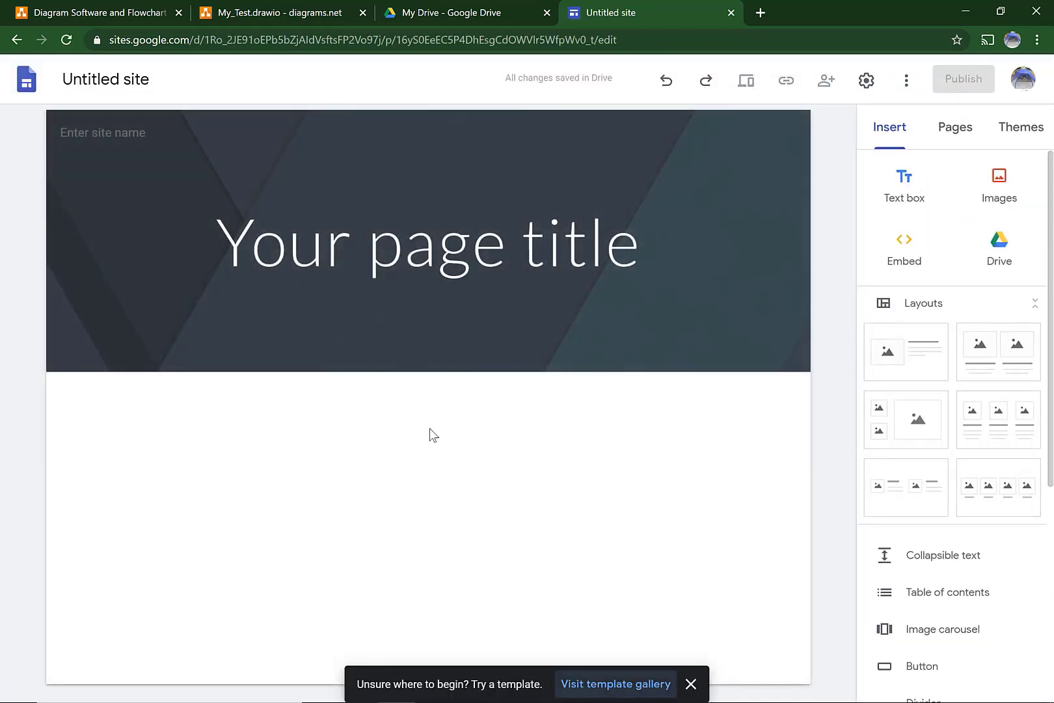
{"action": "left_click", "coordinate": [27, 242]}
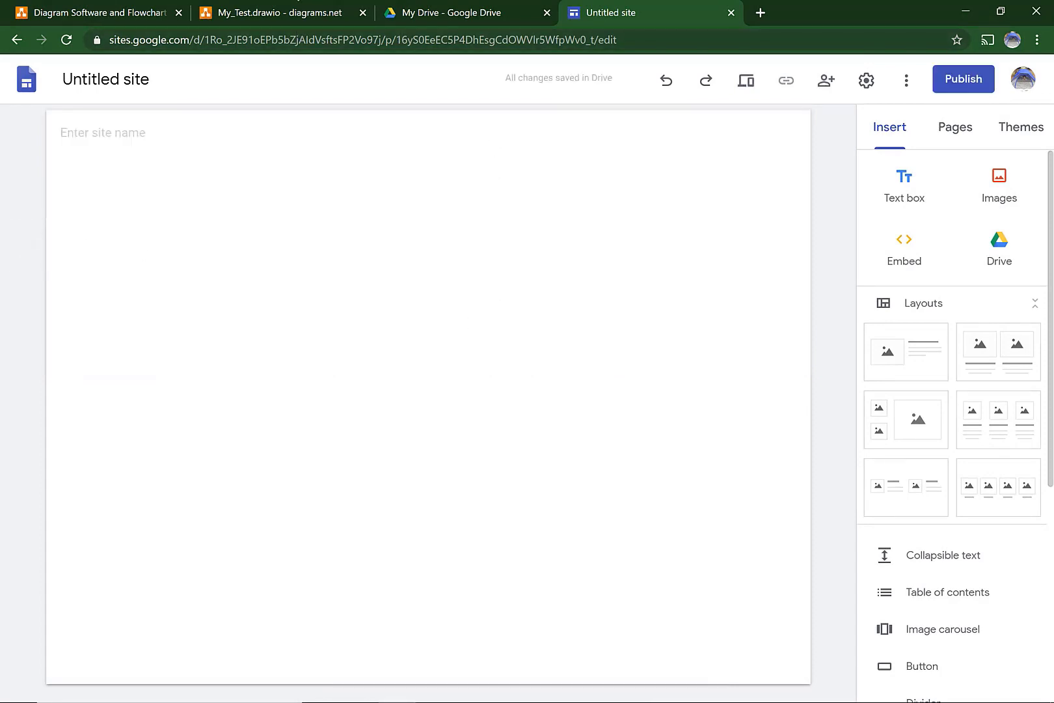
{"action": "left_click", "coordinate": [287, 13]}
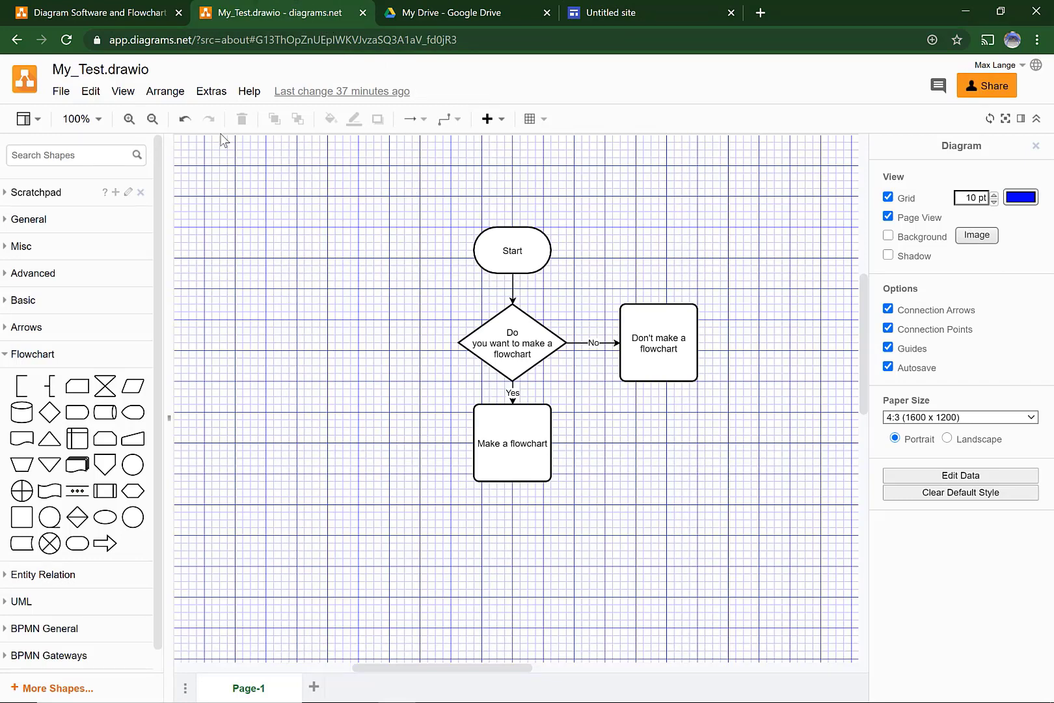
Generate the flowchart's HTML embed code at 120% zoom via File > Embed > HTML and copy it.
{"action": "left_click", "coordinate": [62, 97]}
{"action": "mouse_move", "coordinate": [121, 450]}
{"action": "mouse_move", "coordinate": [127, 395]}
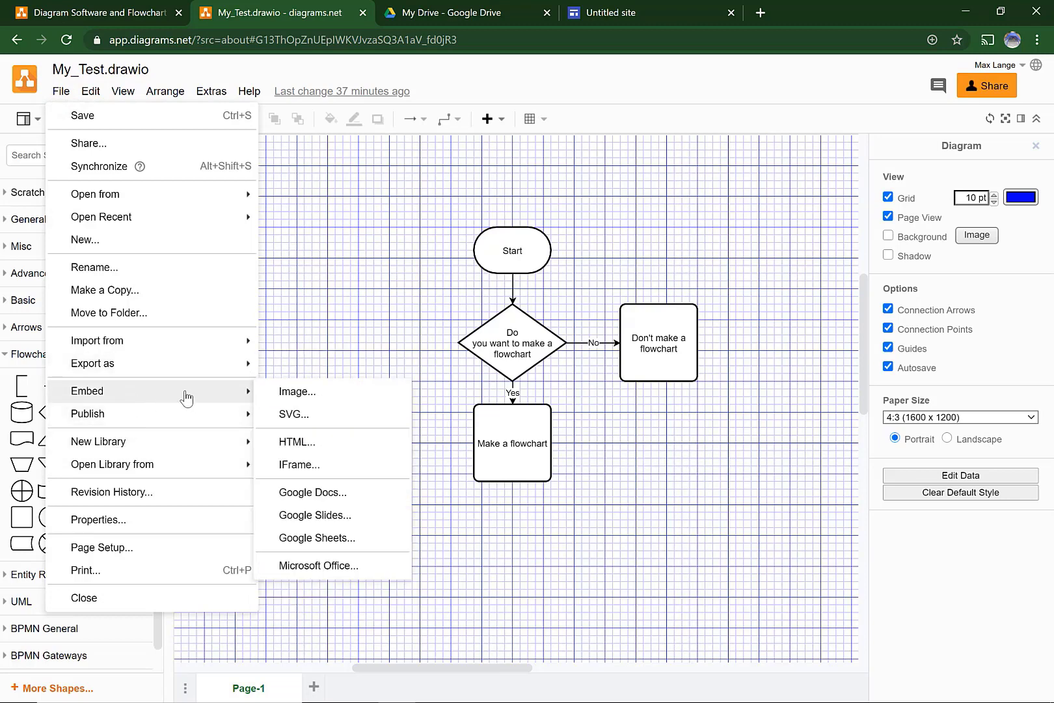
{"action": "left_click", "coordinate": [302, 443]}
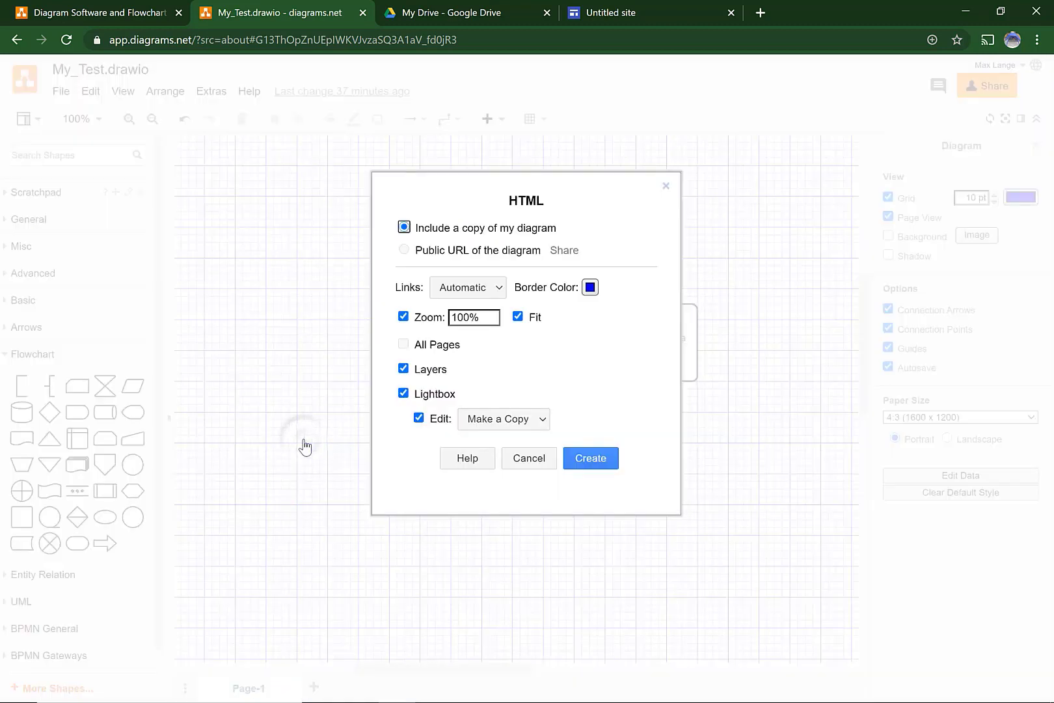
{"action": "left_click", "coordinate": [469, 319]}
{"action": "key", "text": "BackSpace"}
{"action": "left_click", "coordinate": [586, 459]}
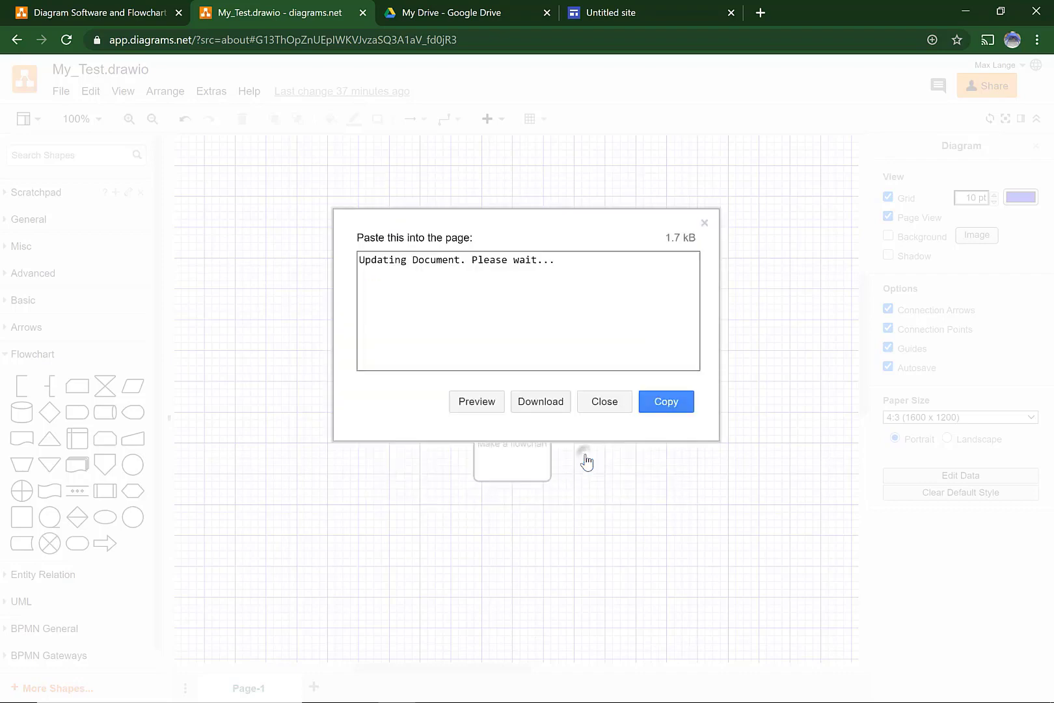
{"action": "left_click", "coordinate": [665, 408]}
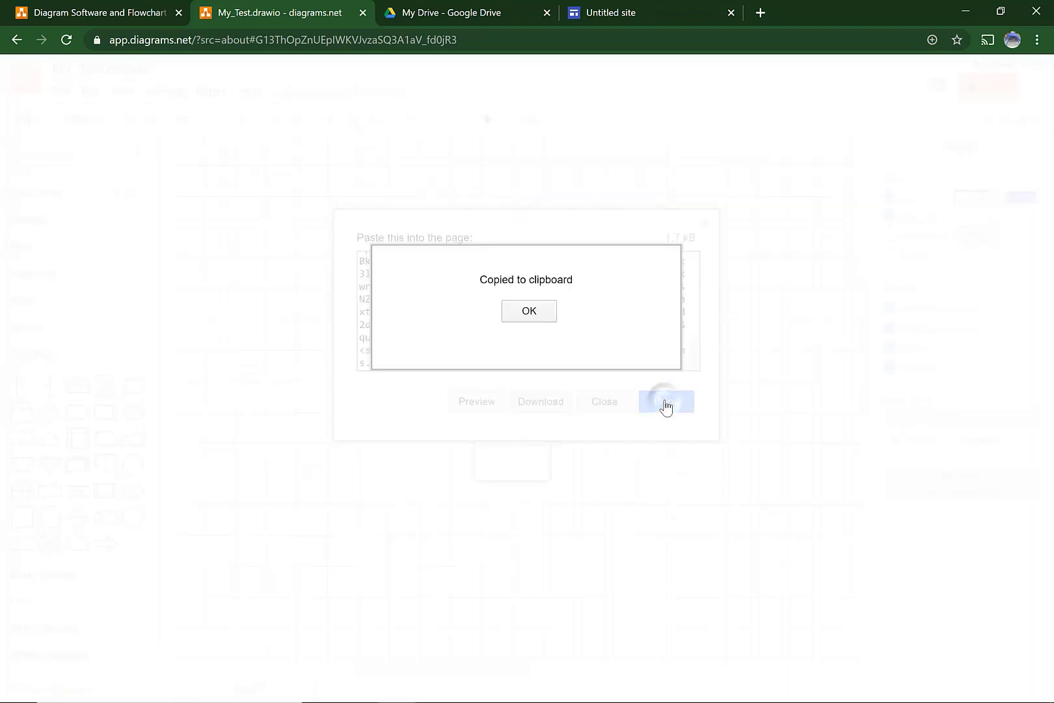
{"action": "left_click", "coordinate": [550, 317]}
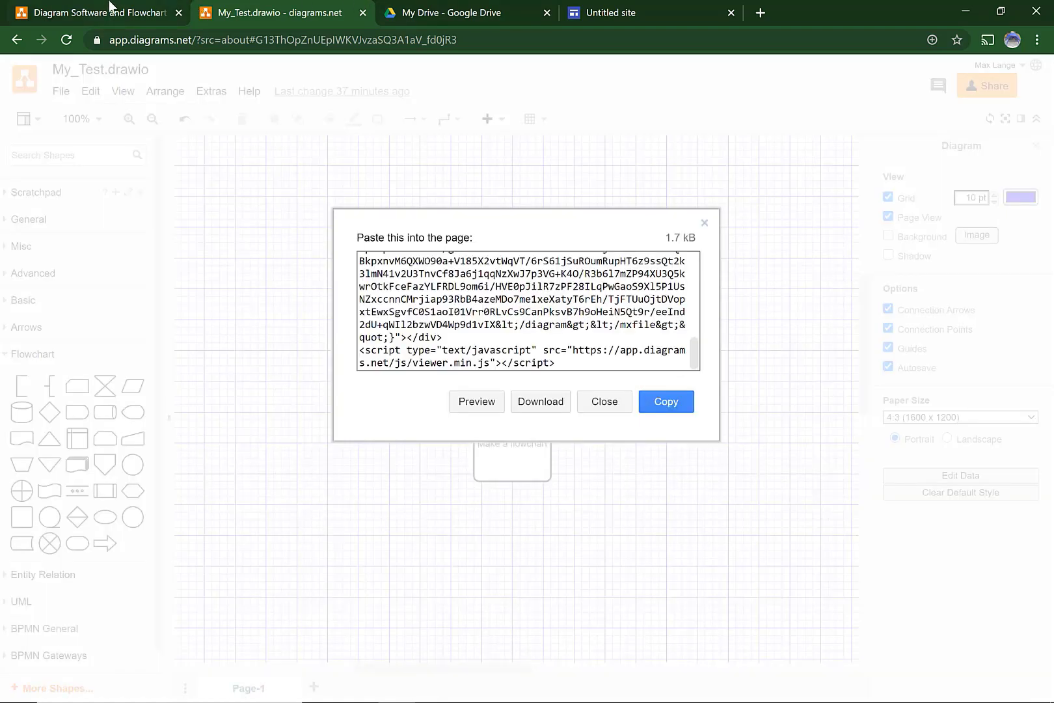
Paste the copied HTML into an Embed code block on the Untitled site page and insert it.
{"action": "left_click", "coordinate": [615, 11]}
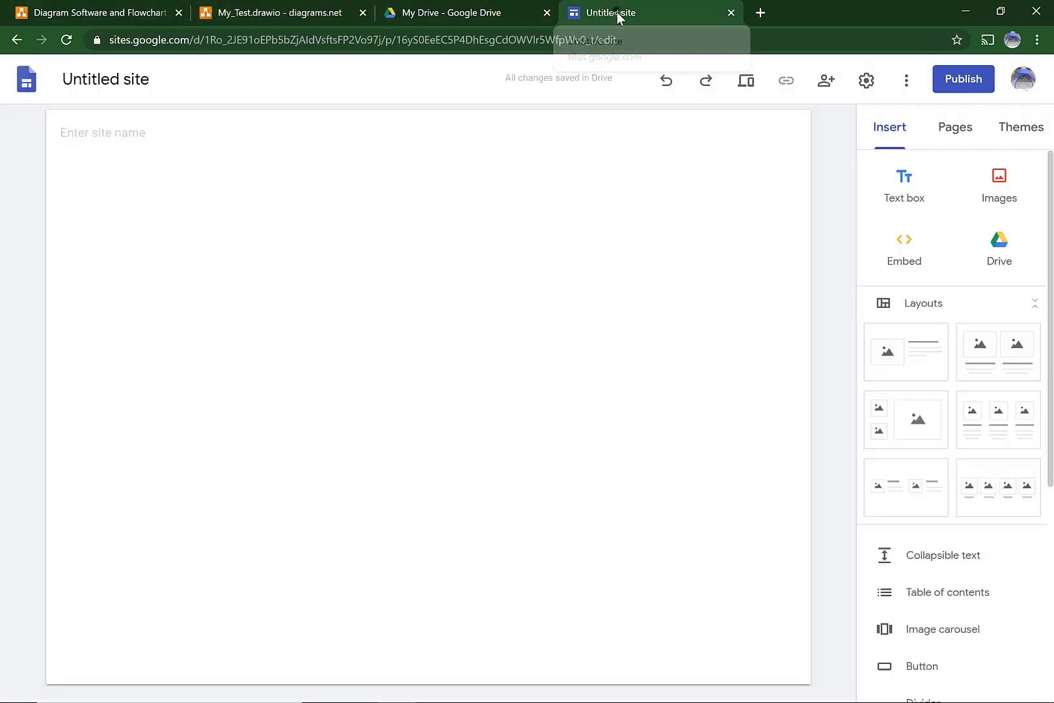
{"action": "double_click", "coordinate": [524, 397]}
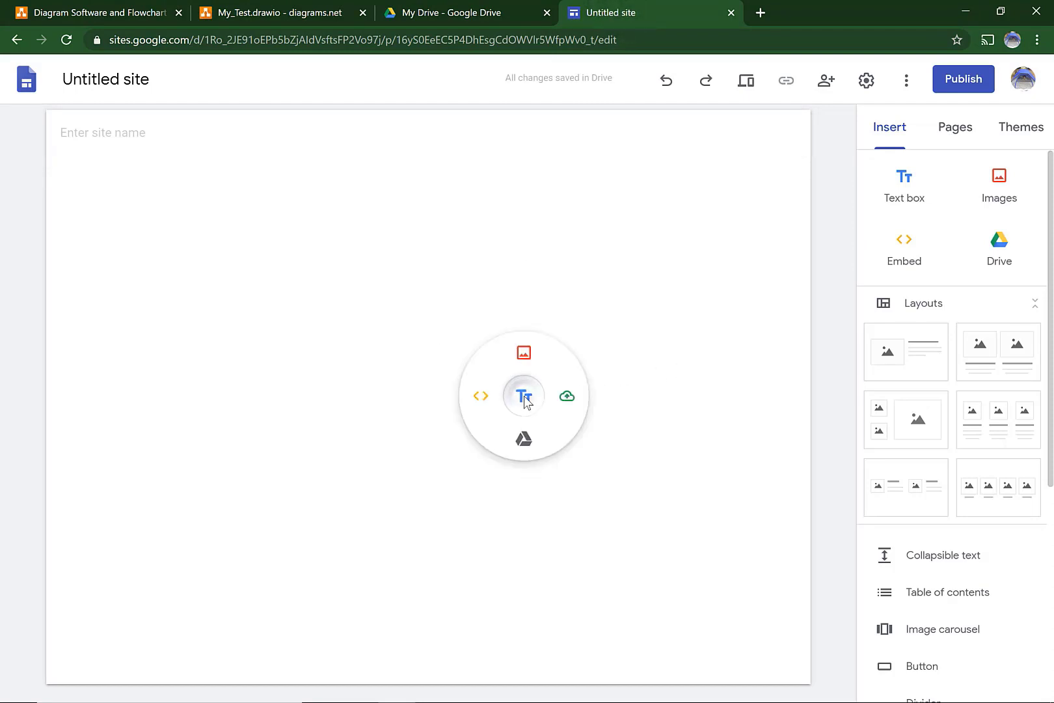
{"action": "left_click", "coordinate": [483, 399]}
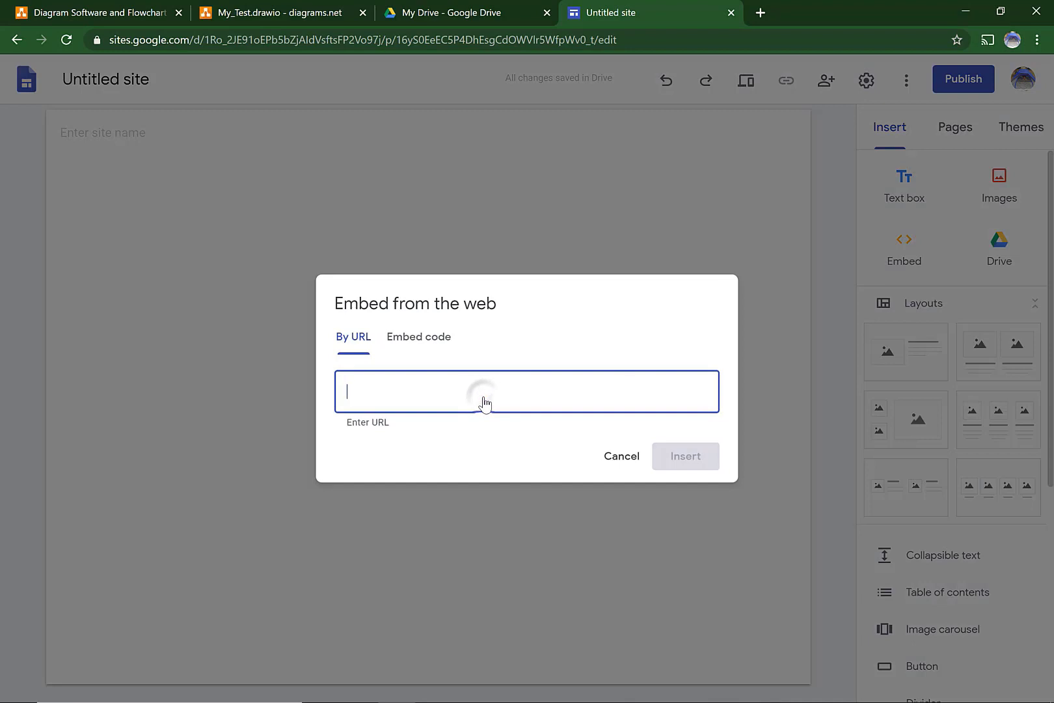
{"action": "left_click", "coordinate": [412, 344]}
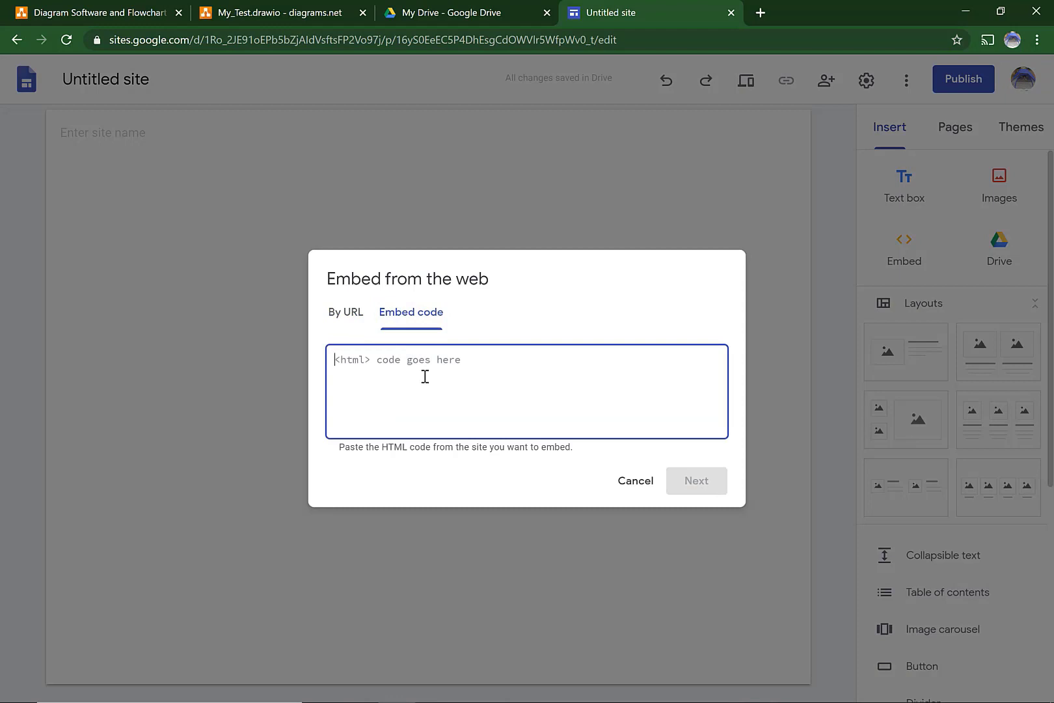
{"action": "key", "text": "ctrl+v"}
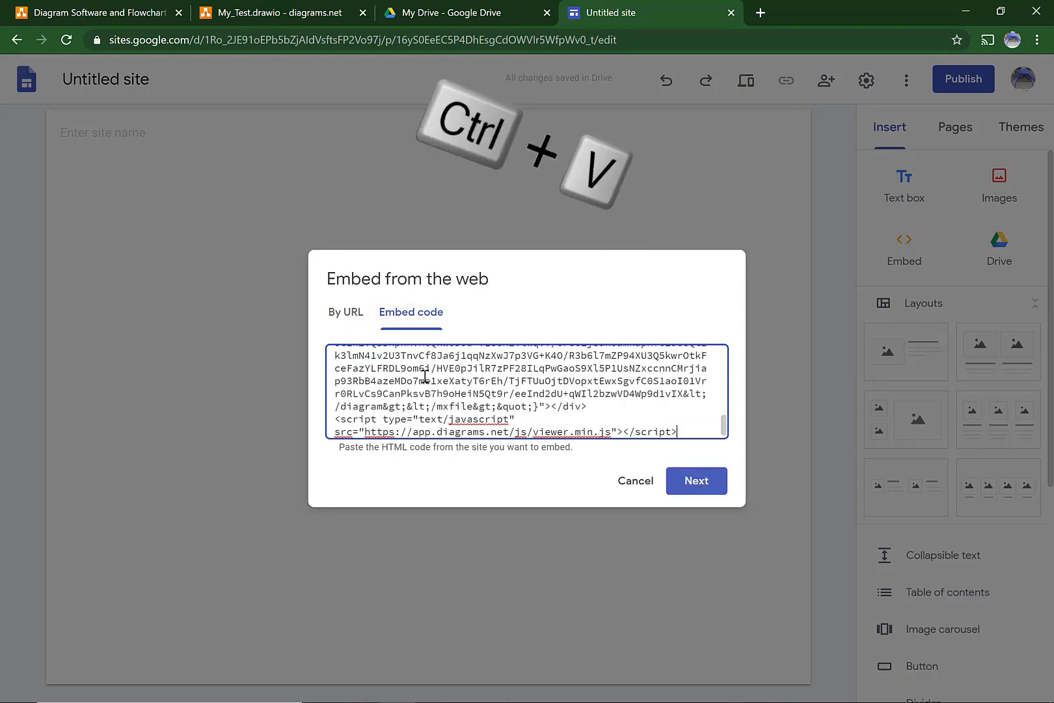
{"action": "left_click", "coordinate": [697, 483]}
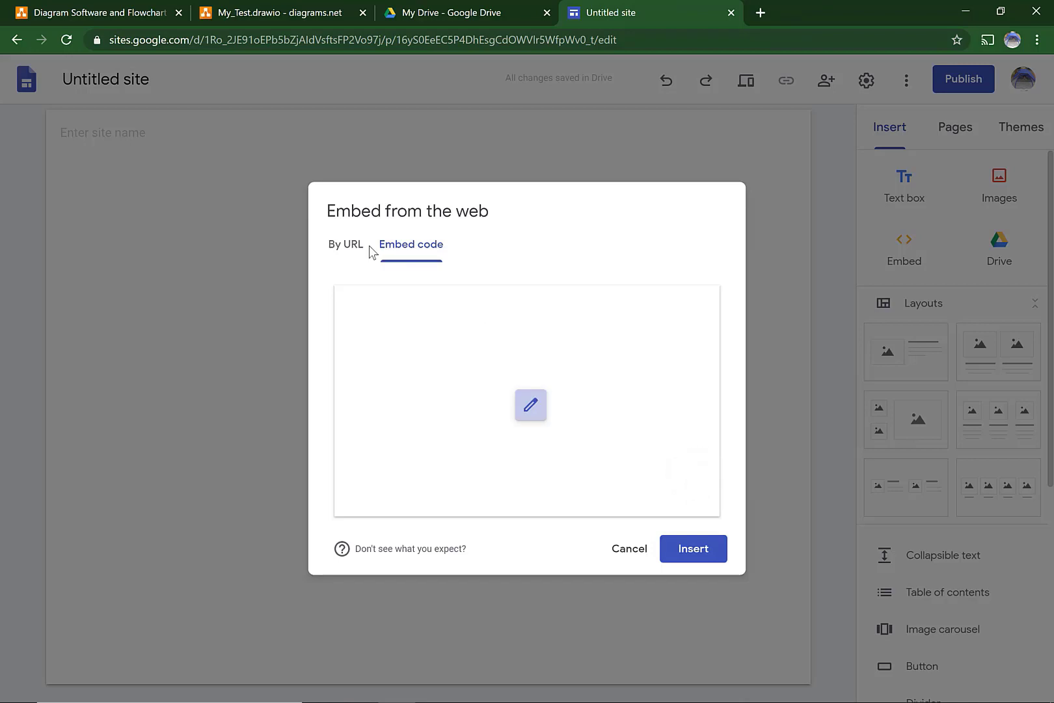
{"action": "left_click", "coordinate": [705, 551]}
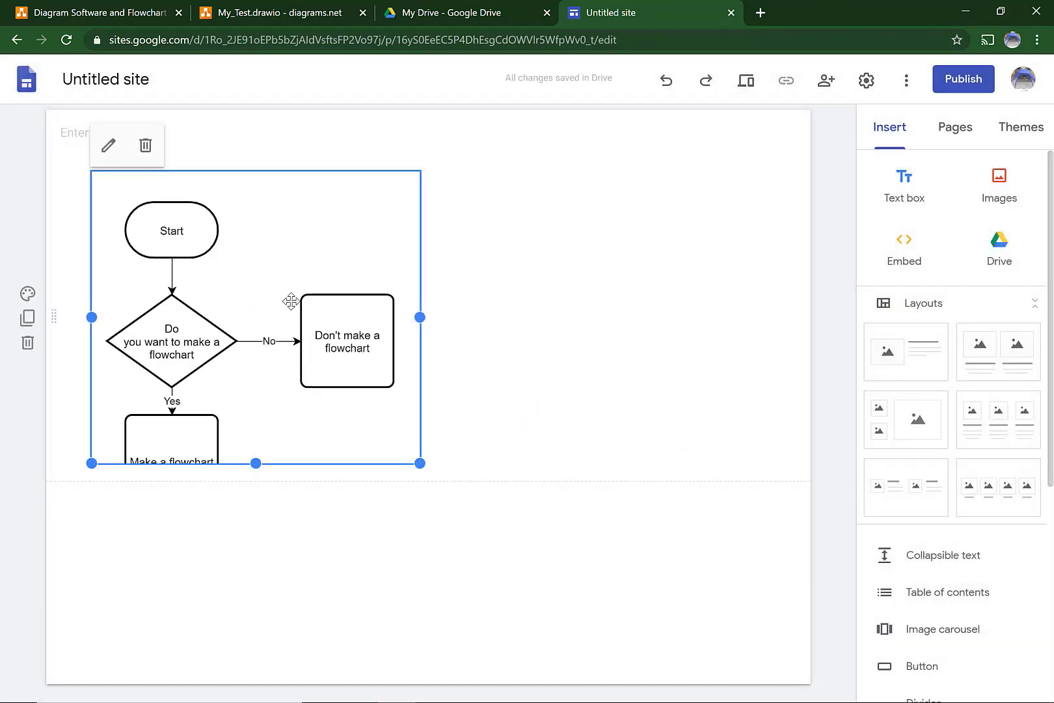
Make the embed frame taller and wider until the 'Make a flowchart' box is visible.
{"action": "left_click_drag", "start_coordinate": [255, 463], "coordinate": [261, 592]}
{"action": "left_click_drag", "start_coordinate": [259, 617], "coordinate": [254, 544]}
{"action": "left_click_drag", "start_coordinate": [415, 357], "coordinate": [782, 380]}
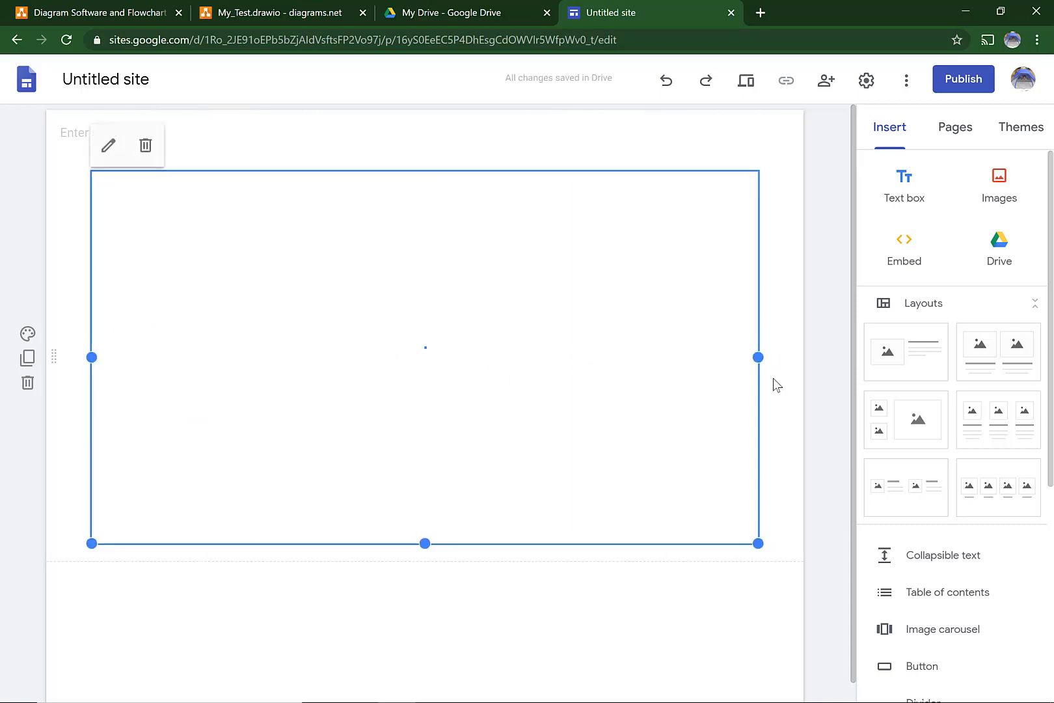
{"action": "mouse_move", "coordinate": [433, 560]}
{"action": "left_mouse_down"}
{"action": "mouse_move", "coordinate": [447, 626]}
{"action": "mouse_move", "coordinate": [426, 581]}
{"action": "left_mouse_up"}
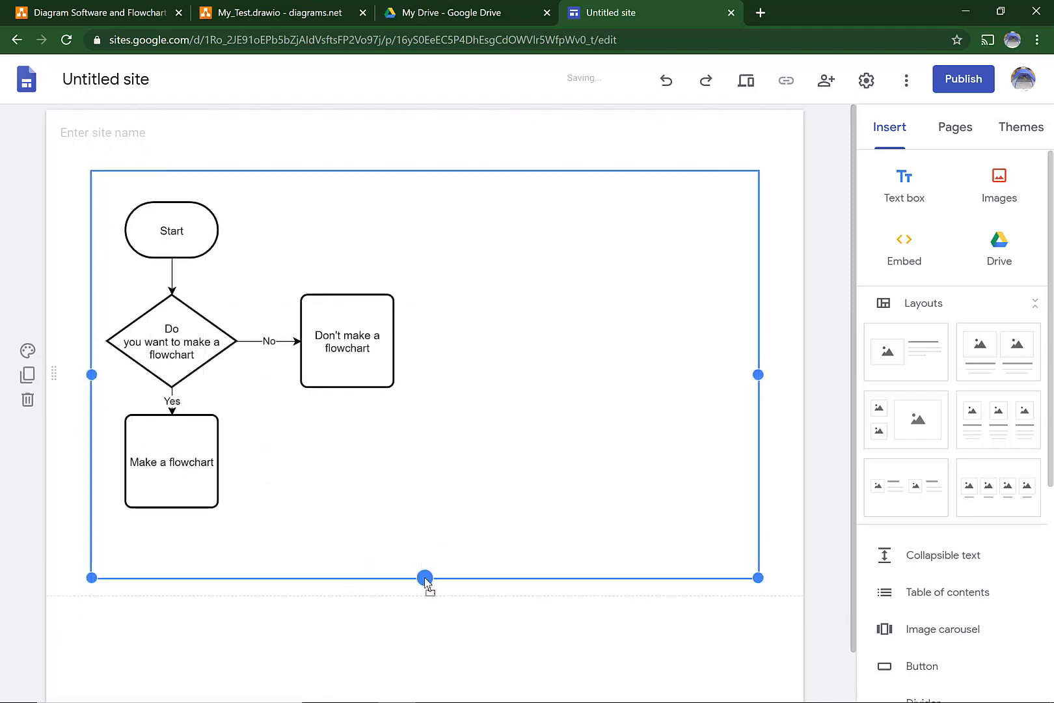
{"action": "left_click", "coordinate": [789, 335]}
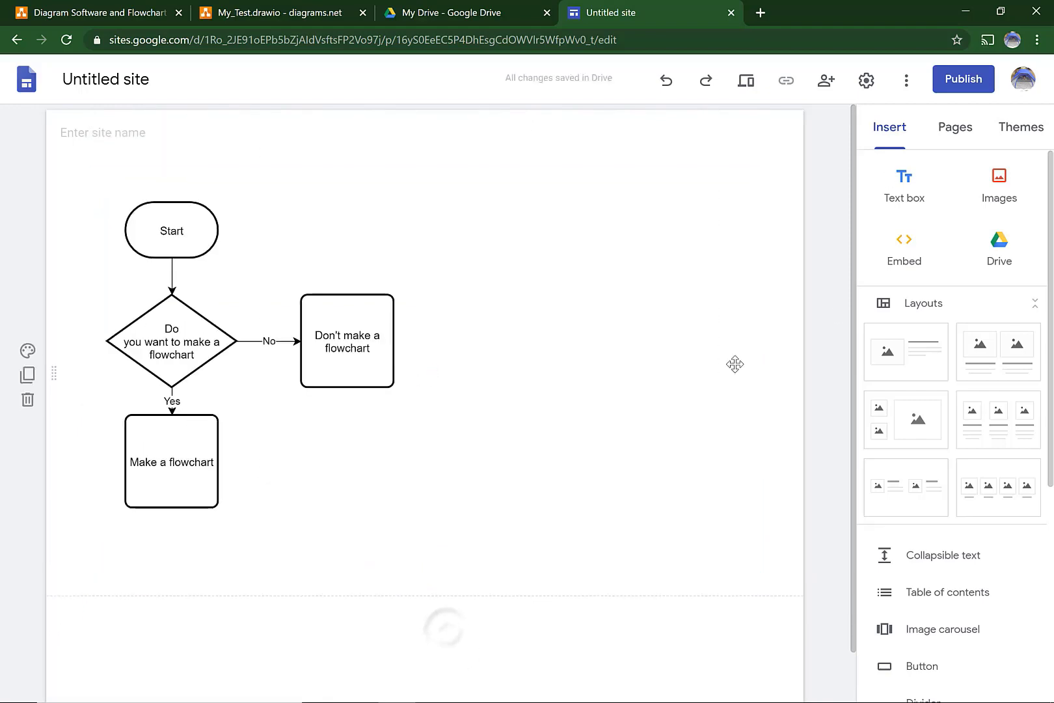
Publish the site at web address test1013 and open the live version.
{"action": "left_click", "coordinate": [940, 81]}
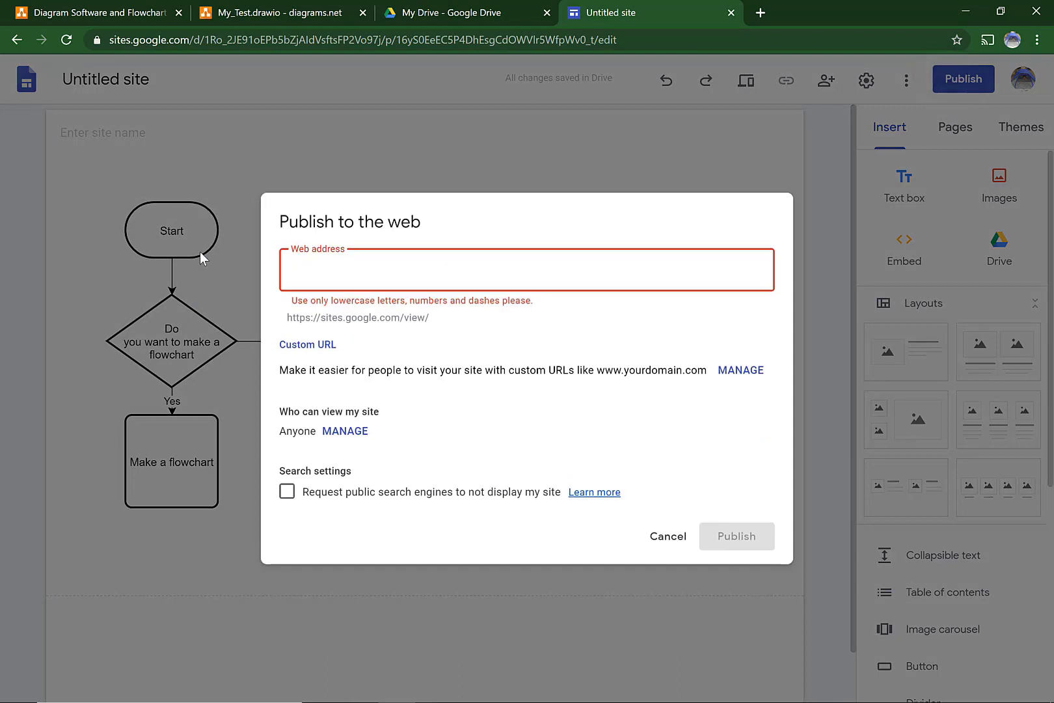
{"action": "type", "text": "test10"}
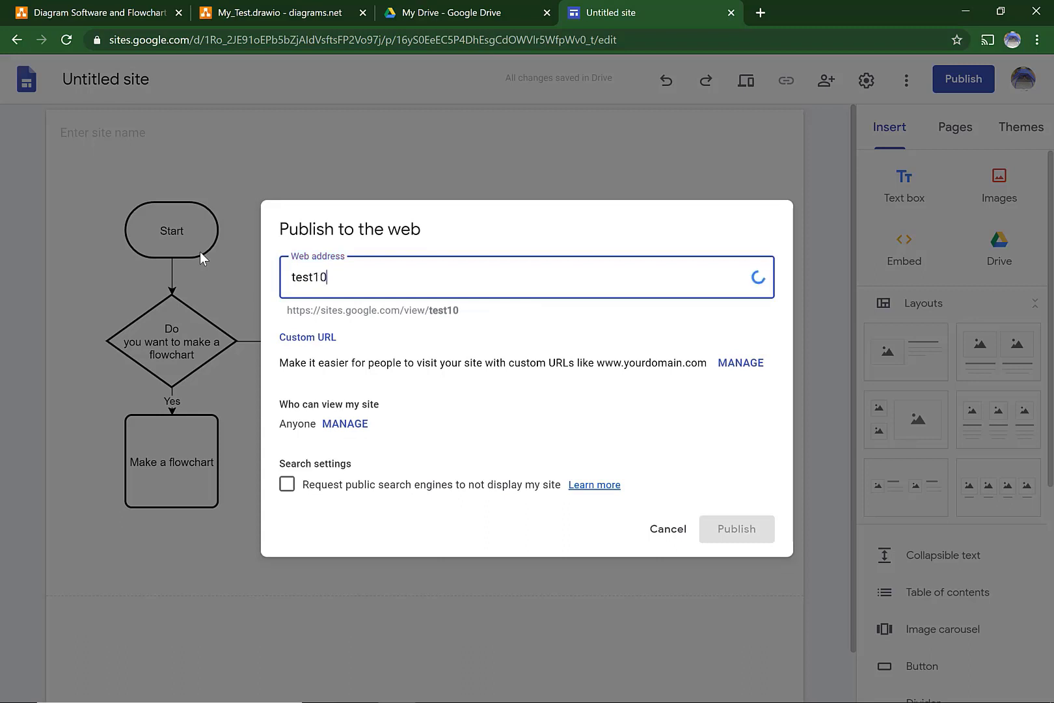
{"action": "type", "text": "13"}
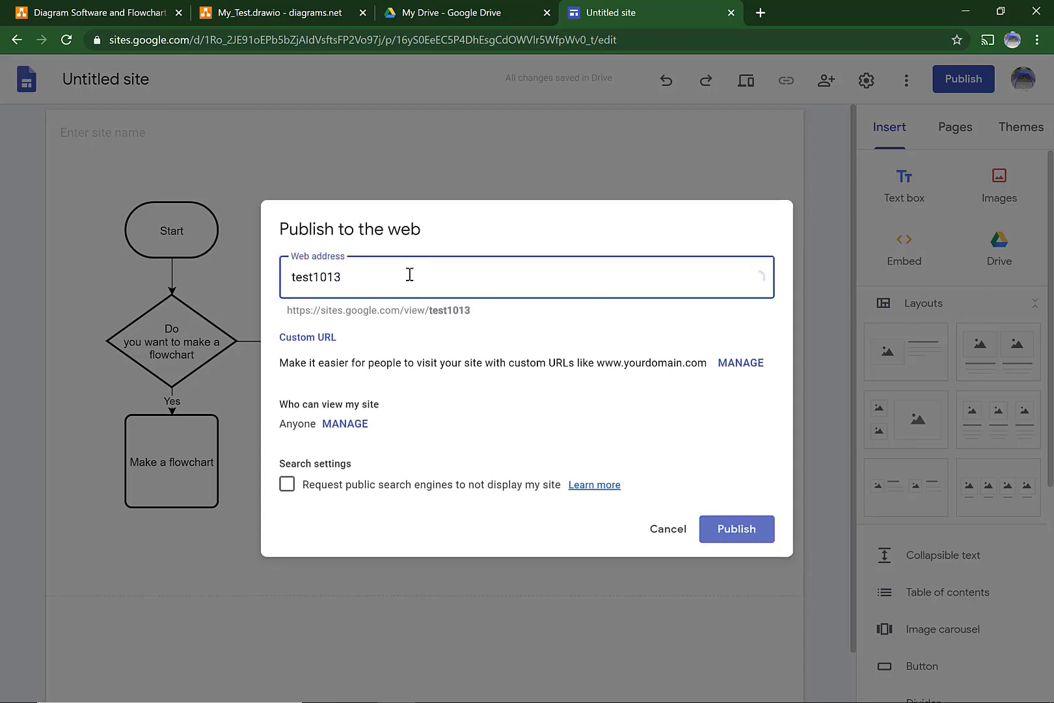
{"action": "left_click", "coordinate": [738, 531]}
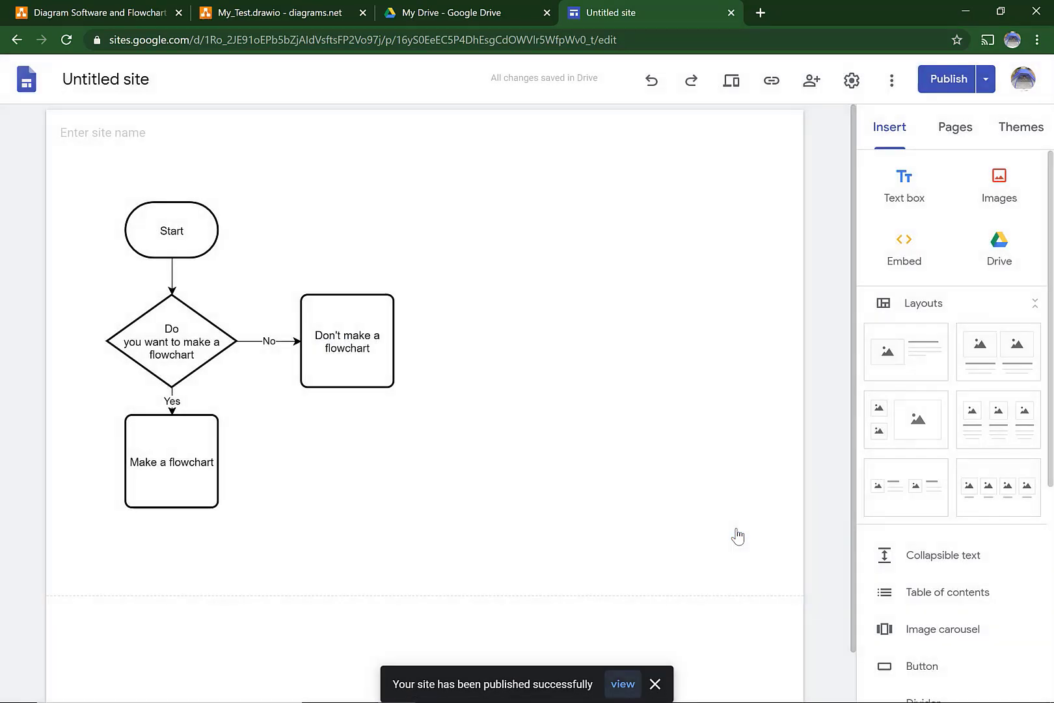
{"action": "left_click", "coordinate": [623, 684]}
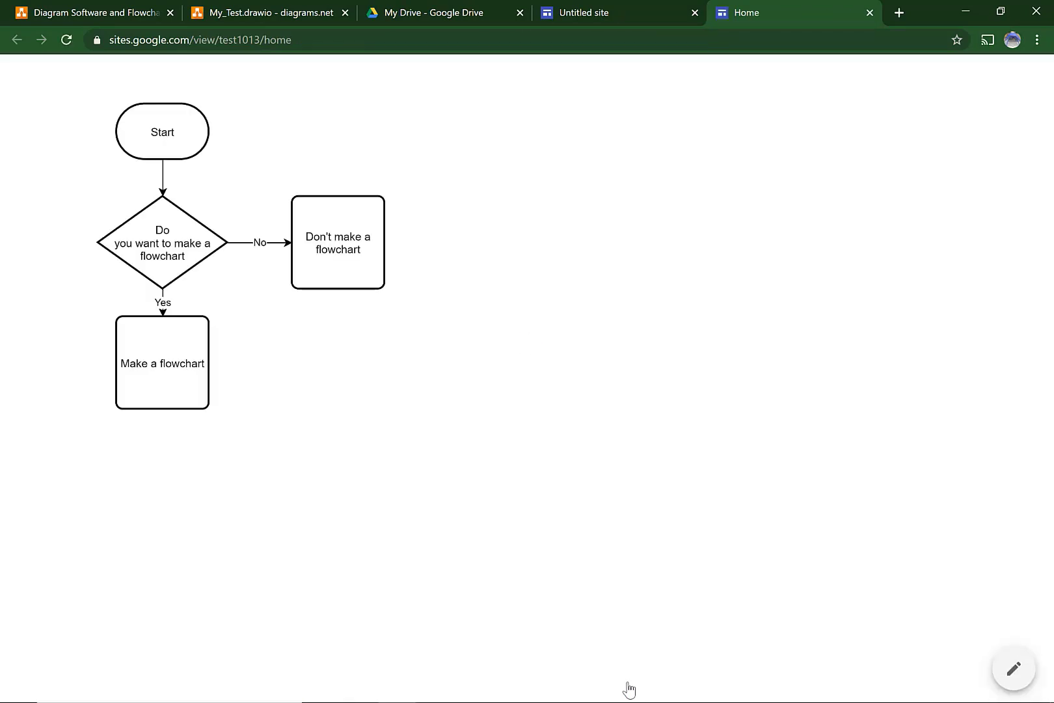
Reset the embedded diagram's zoom on the live test1013 page to show the full flowchart.
{"action": "mouse_move", "coordinate": [224, 237]}
{"action": "mouse_move", "coordinate": [177, 93]}
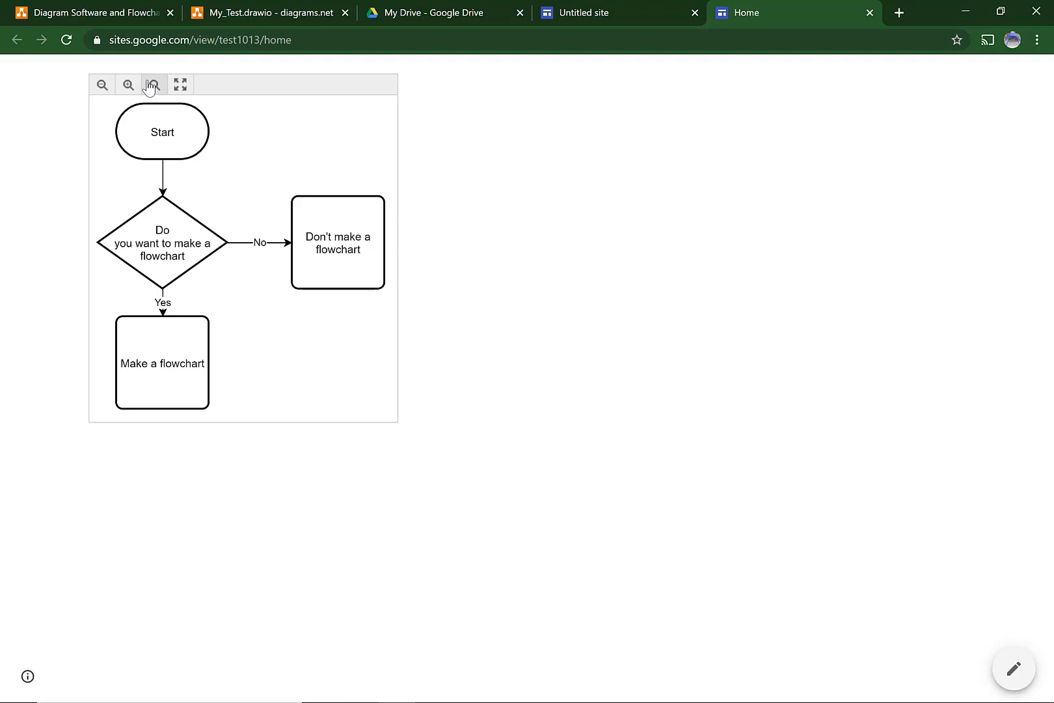
{"action": "left_click", "coordinate": [153, 89]}
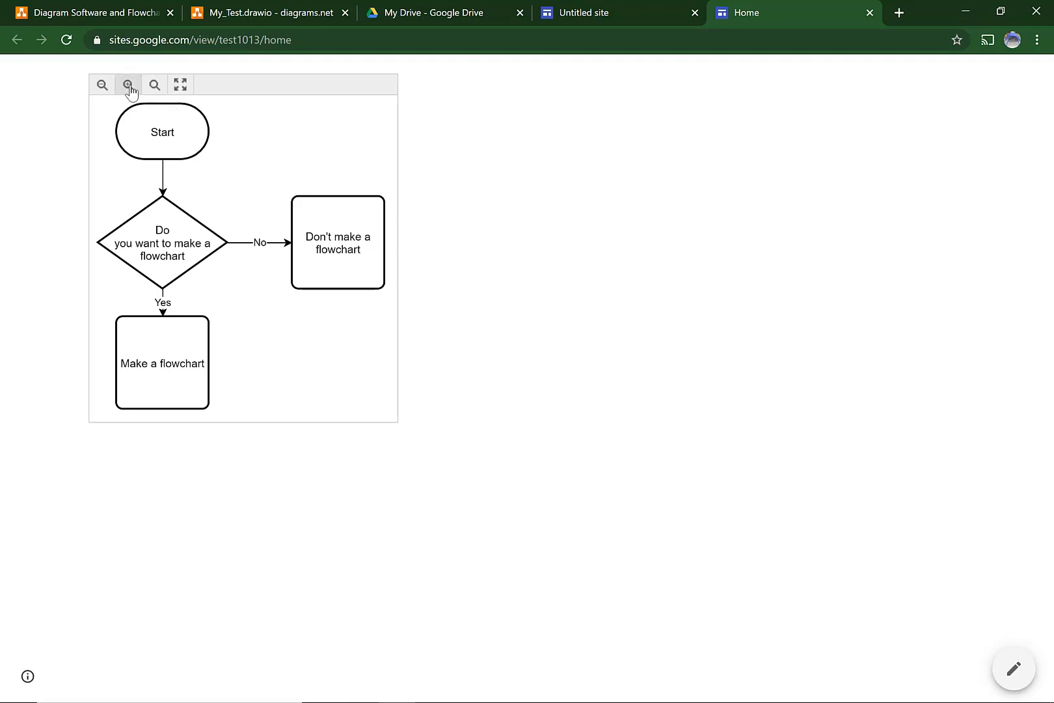